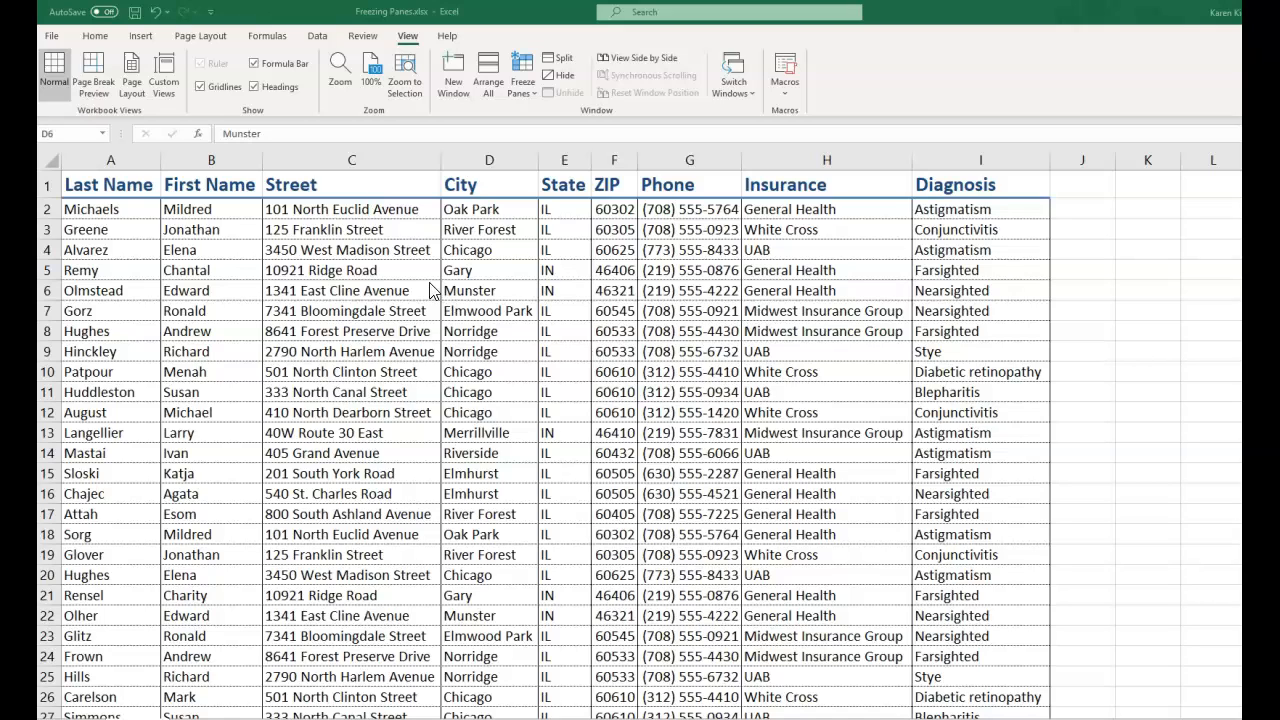
- Sort the whole list by the Last Name column from A to Z
{"action": "left_click", "coordinate": [113, 183]}
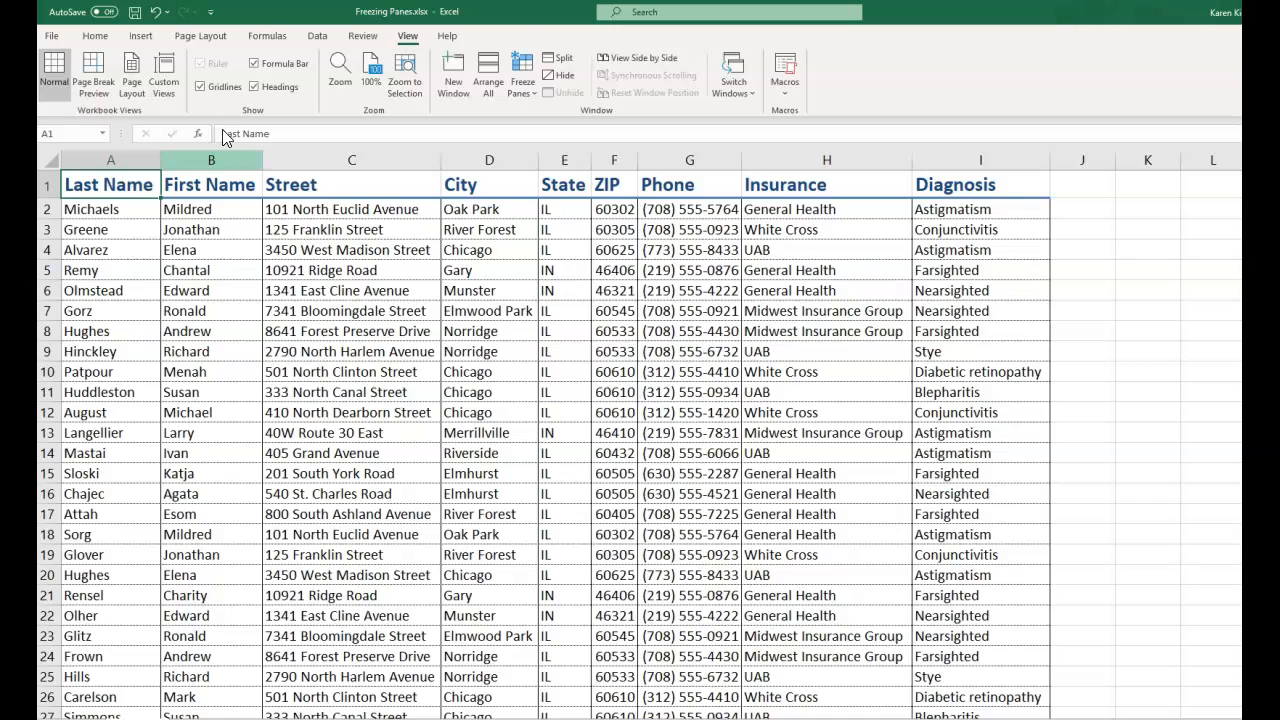
{"action": "left_click", "coordinate": [317, 36]}
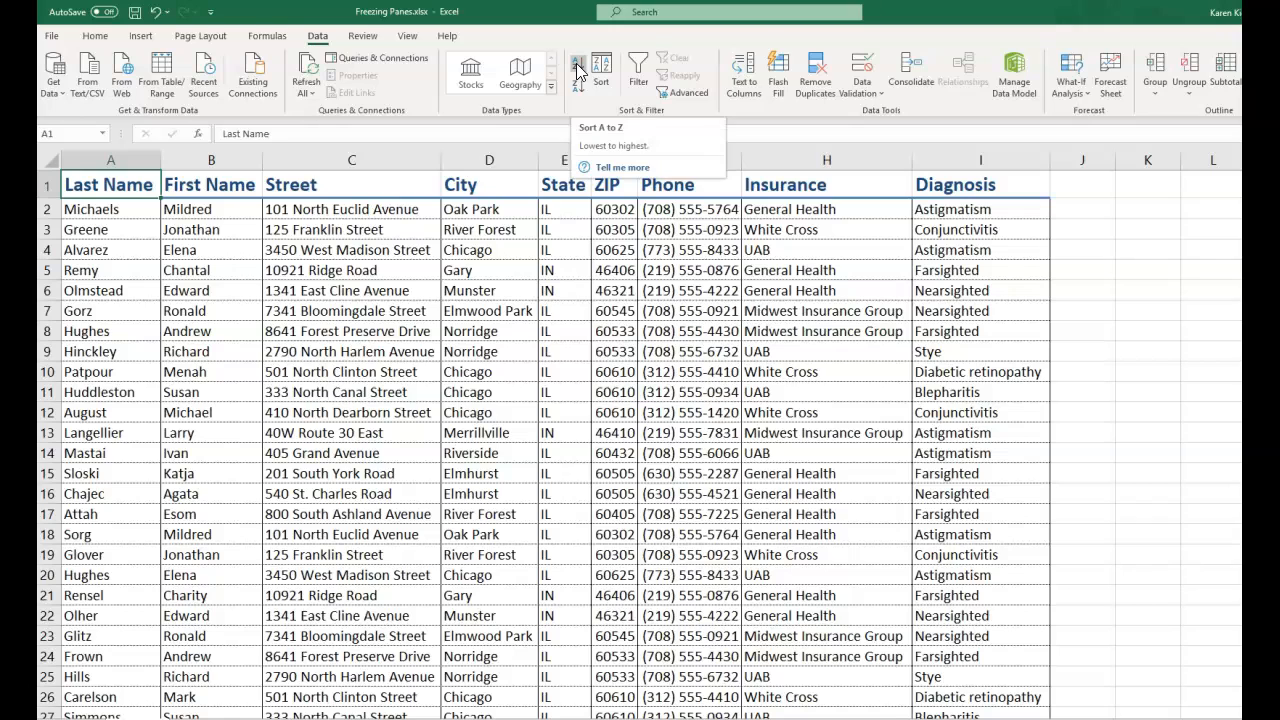
{"action": "left_click", "coordinate": [578, 66]}
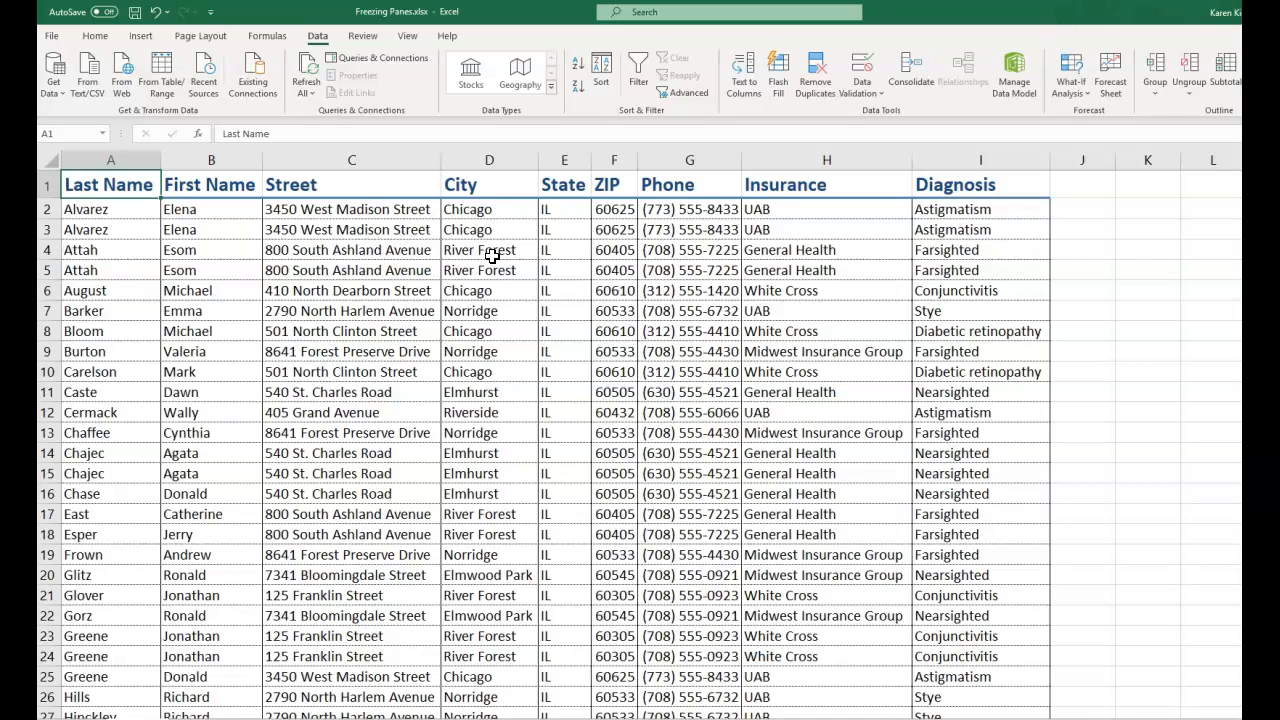
- Sort the list by the State column from A to Z and check the grouping of the states
{"action": "left_click", "coordinate": [556, 208]}
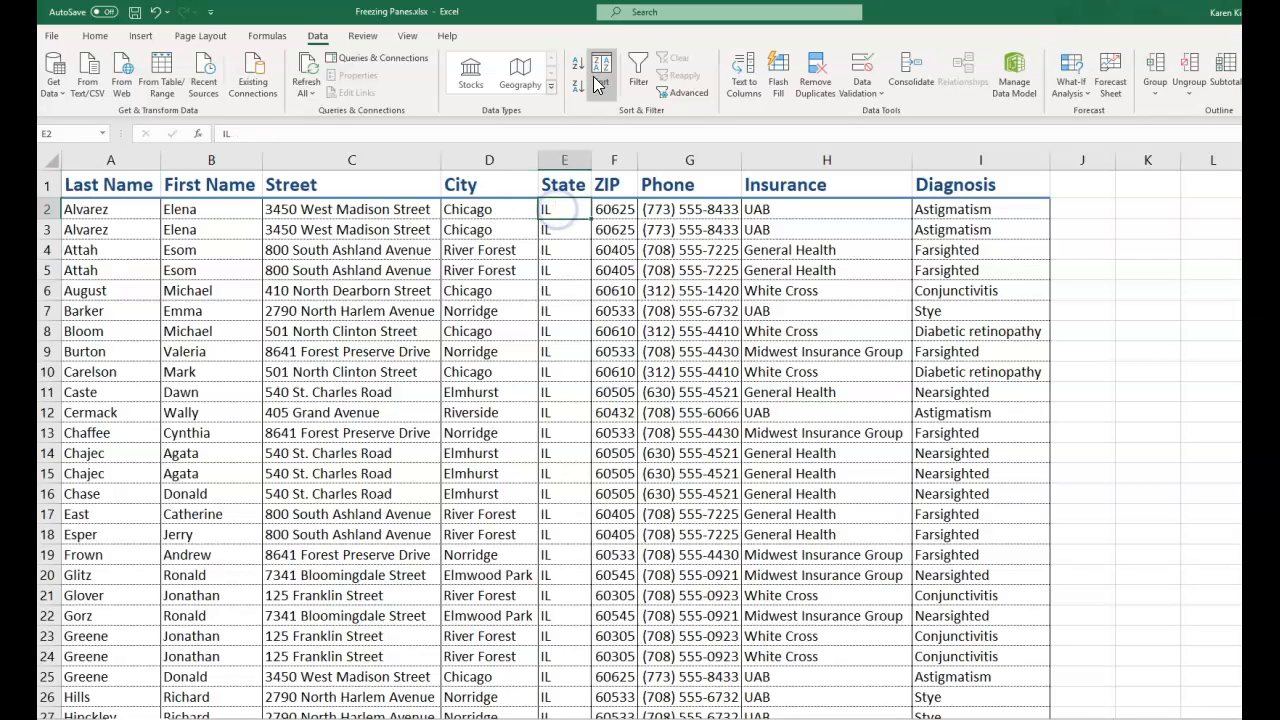
{"action": "scroll", "coordinate": [562, 425], "scroll_direction": "down", "scroll_amount": 4}
{"action": "scroll", "coordinate": [568, 432], "scroll_direction": "down", "scroll_amount": 11}
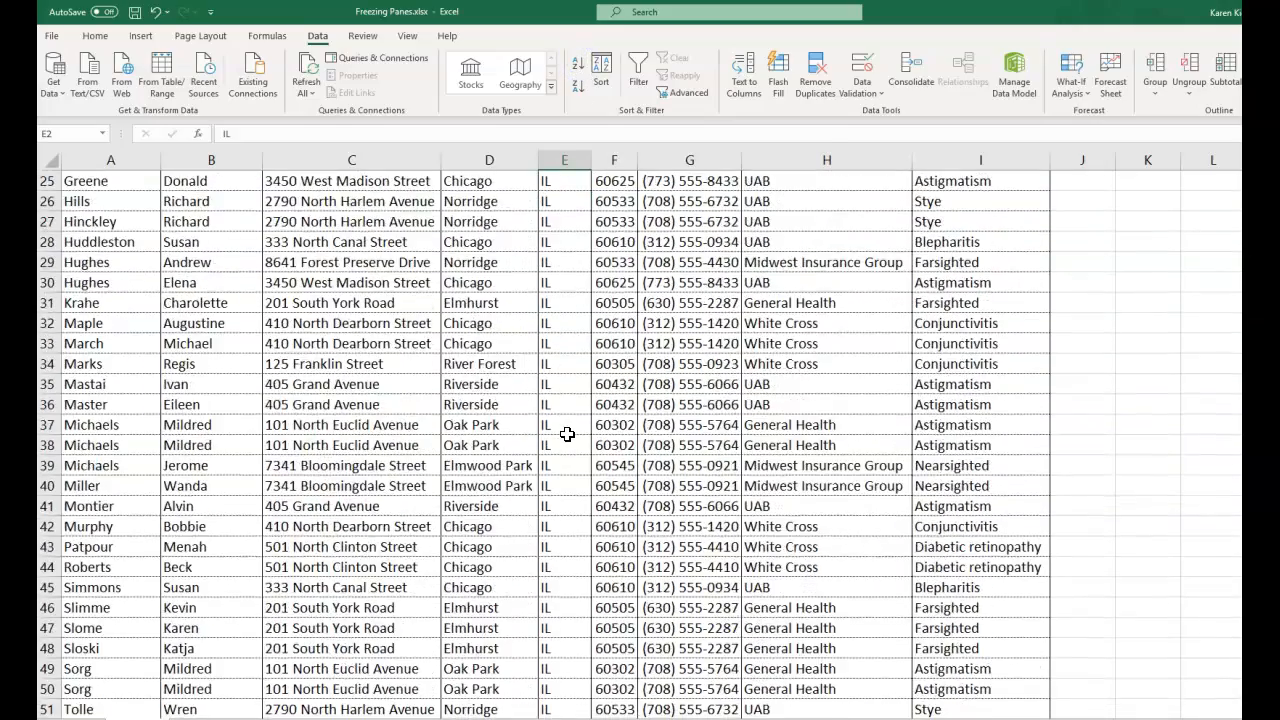
{"action": "scroll", "coordinate": [560, 447], "scroll_direction": "up", "scroll_amount": 12}
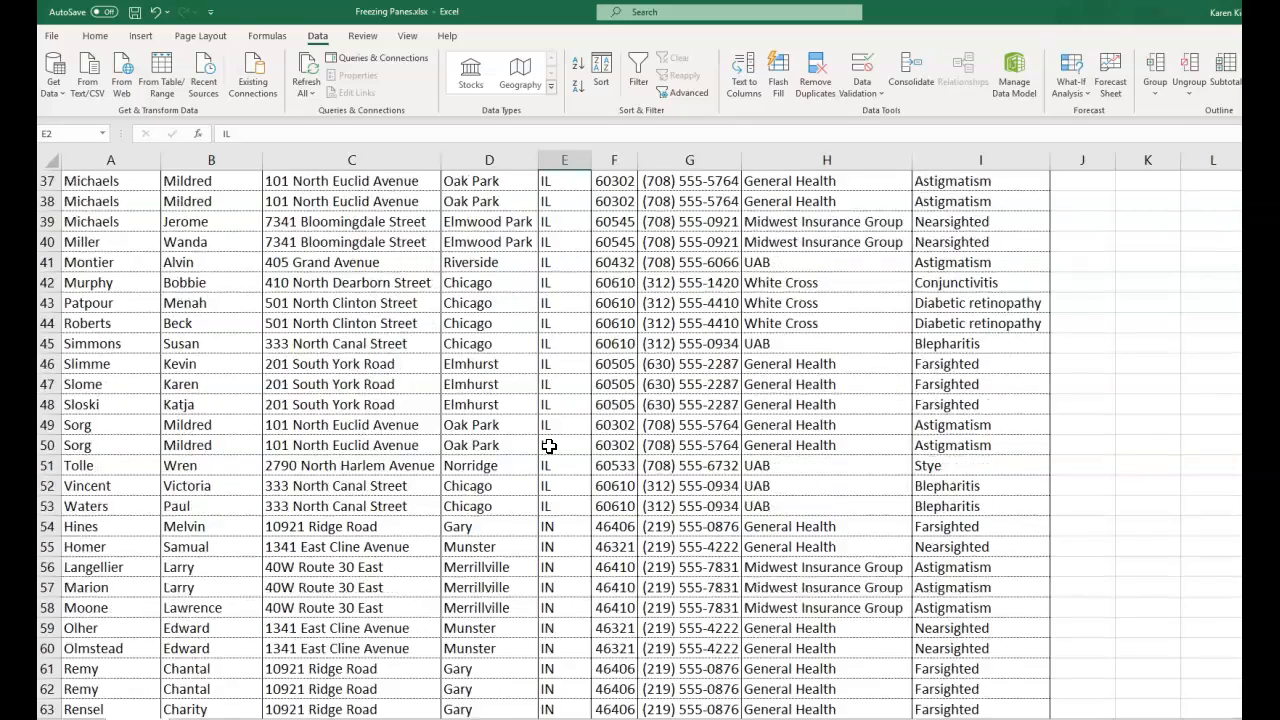
{"action": "scroll", "coordinate": [549, 440], "scroll_direction": "up", "scroll_amount": 3}
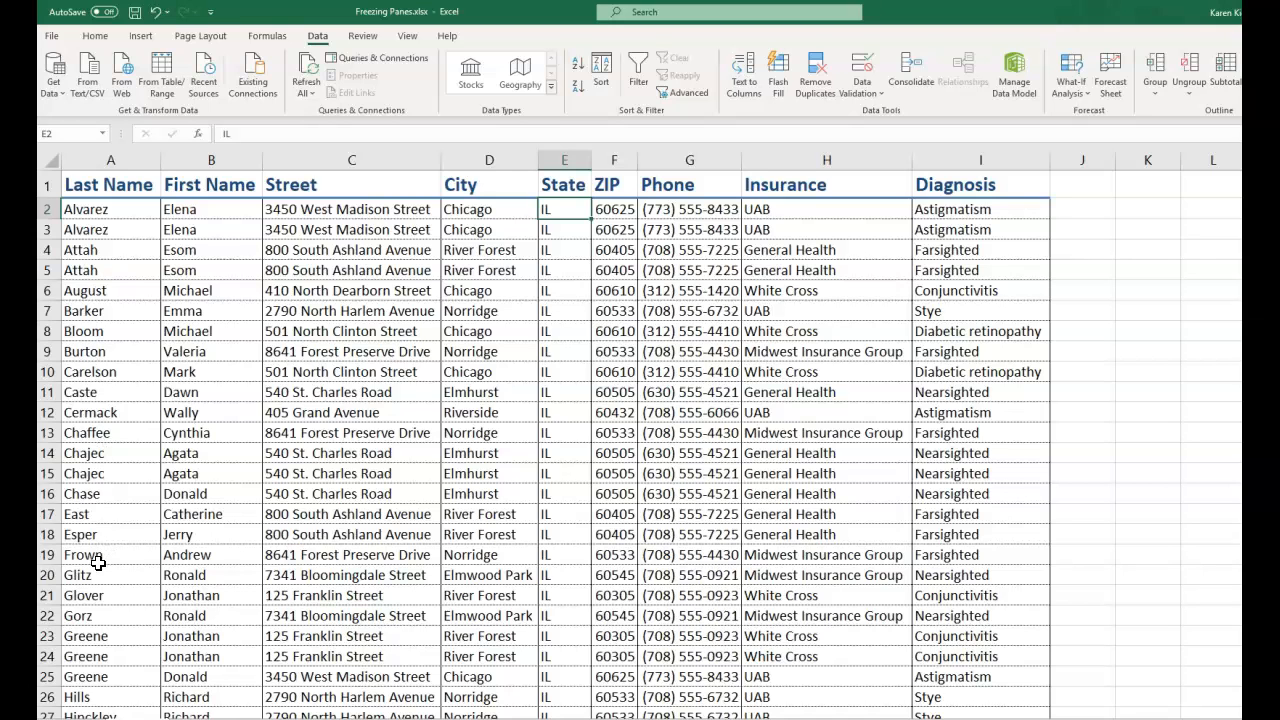
- Examine the order of the last names within each state group down to the Indiana records
{"action": "scroll", "coordinate": [97, 563], "scroll_direction": "down", "scroll_amount": 4}
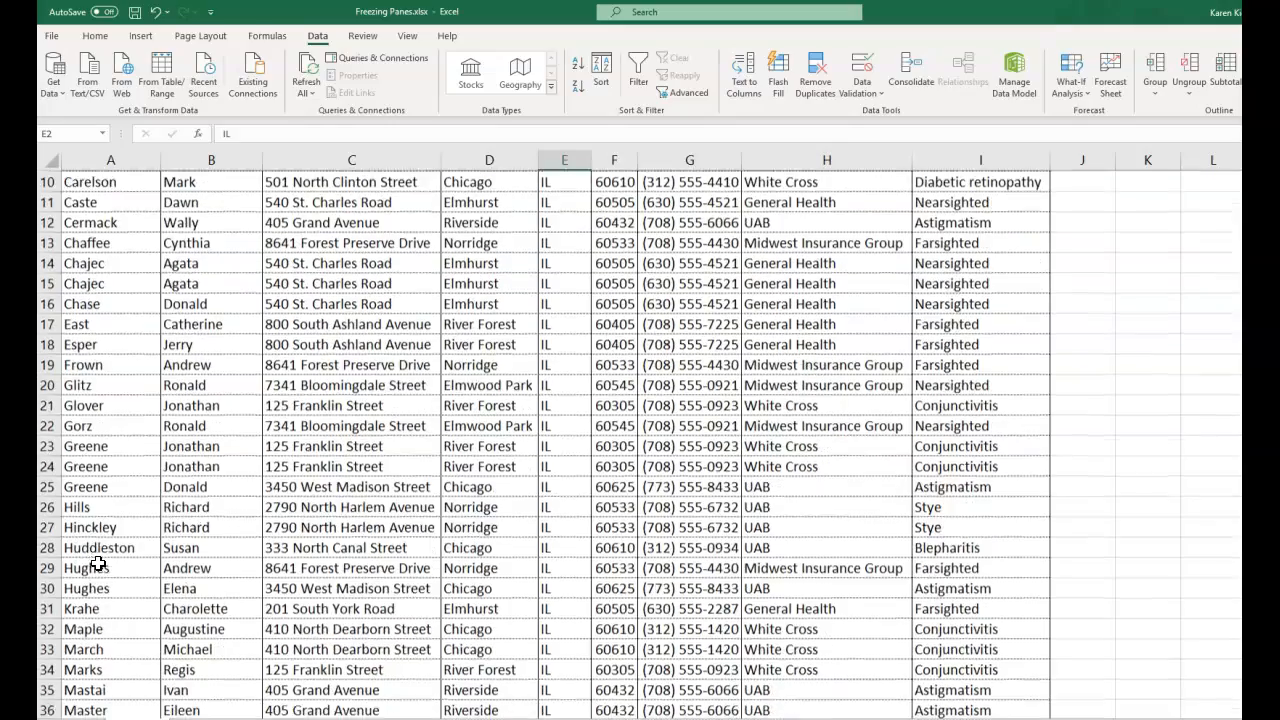
{"action": "scroll", "coordinate": [95, 565], "scroll_direction": "down", "scroll_amount": 4}
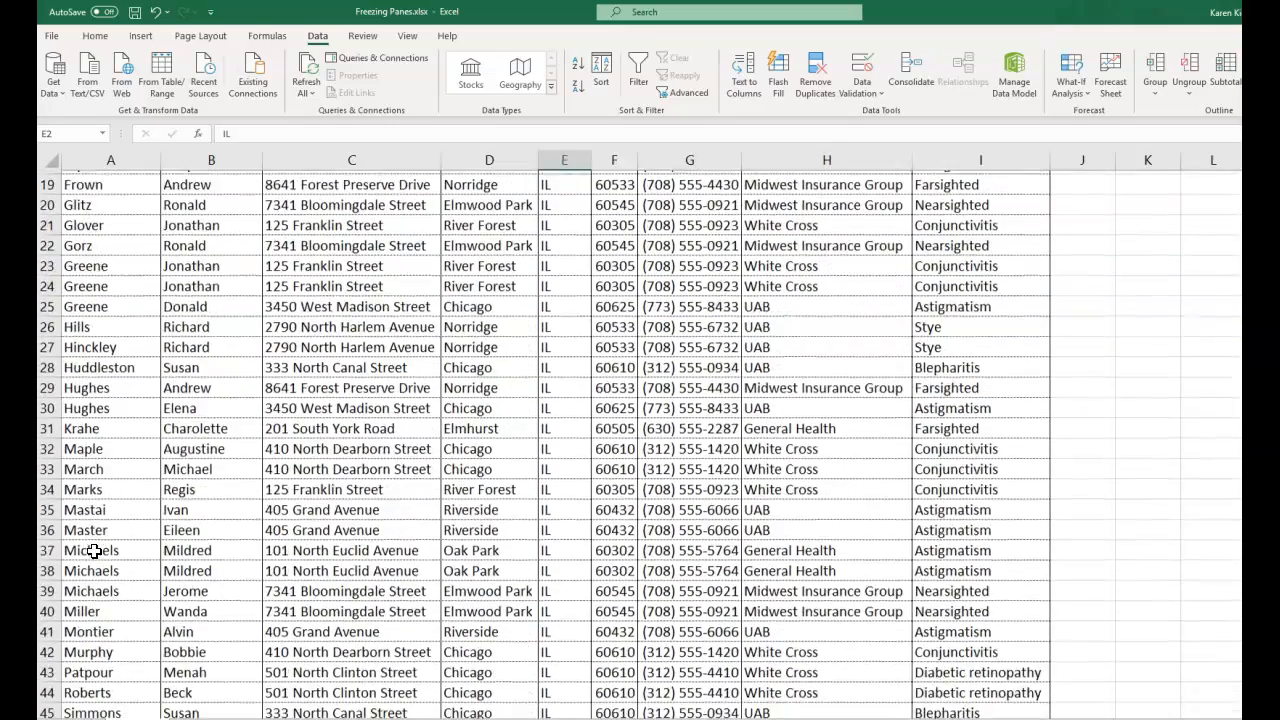
{"action": "scroll", "coordinate": [93, 551], "scroll_direction": "down", "scroll_amount": 4}
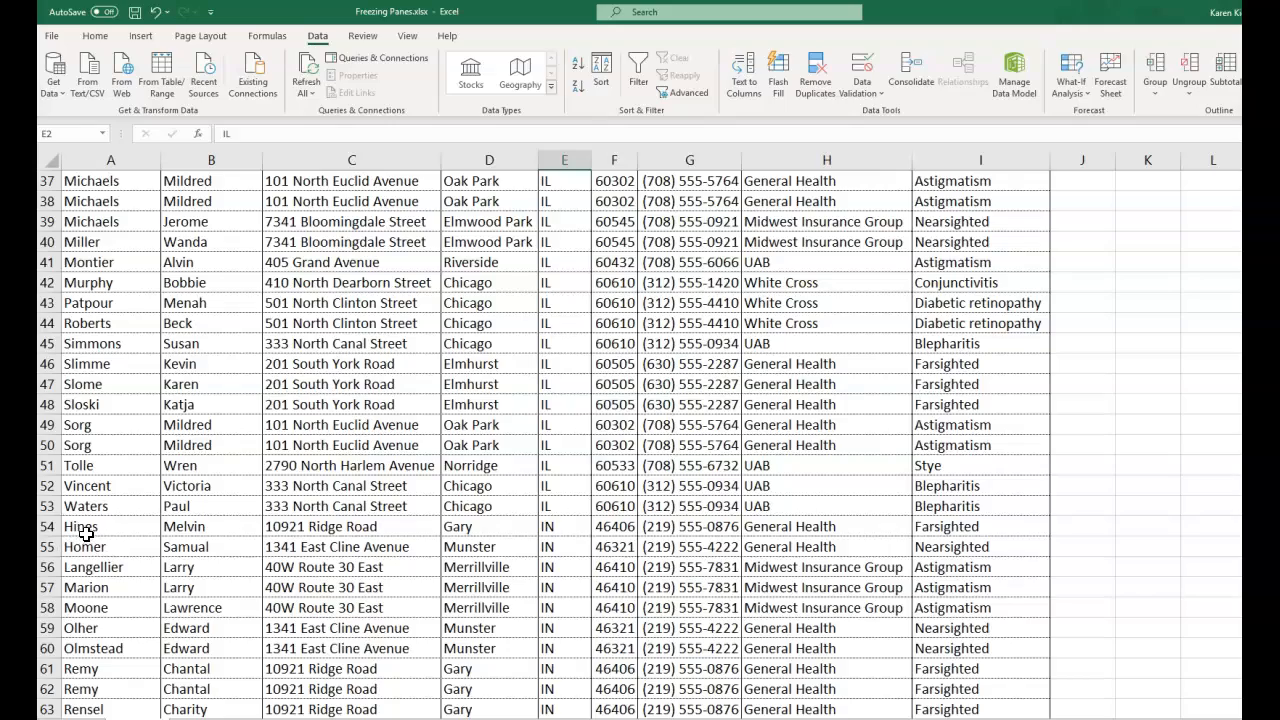
{"action": "scroll", "coordinate": [82, 541], "scroll_direction": "up", "scroll_amount": 3}
{"action": "scroll", "coordinate": [82, 541], "scroll_direction": "up", "scroll_amount": 9}
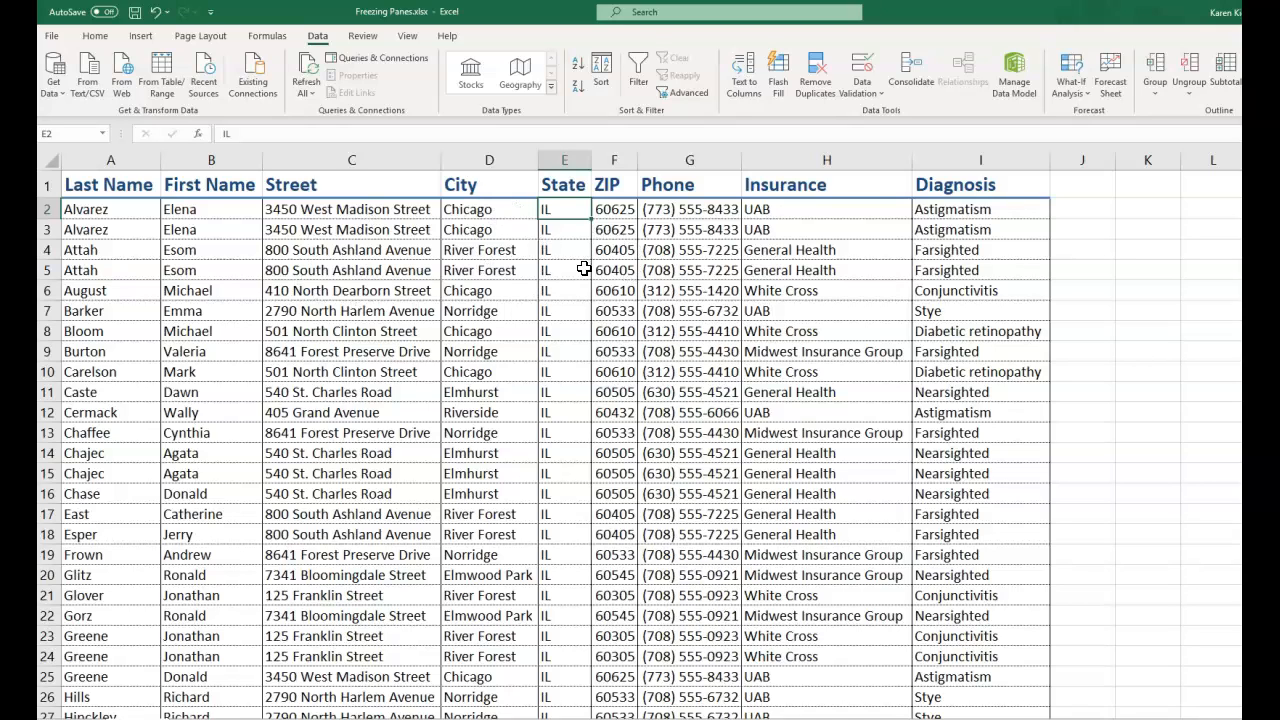
- Apply a two-level custom sort on cell values, by State and then by City, both A to Z
{"action": "left_click", "coordinate": [602, 72]}
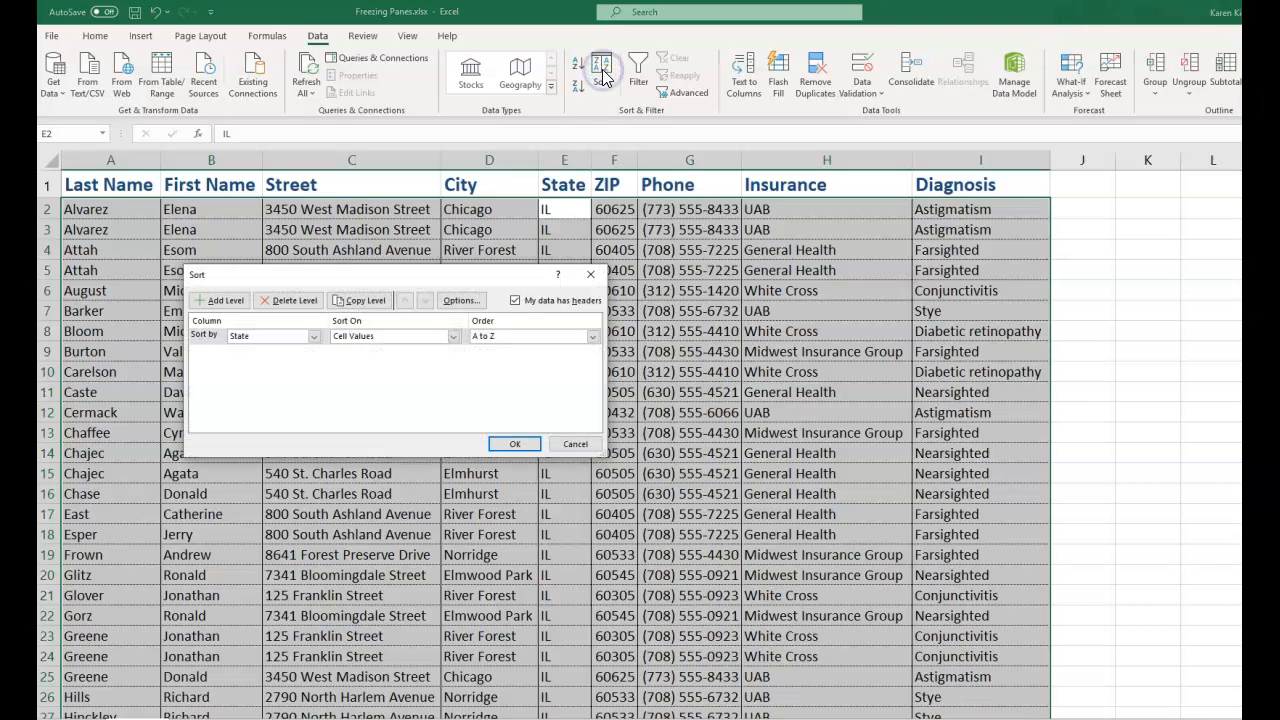
{"action": "left_click_drag", "start_coordinate": [421, 276], "coordinate": [703, 286]}
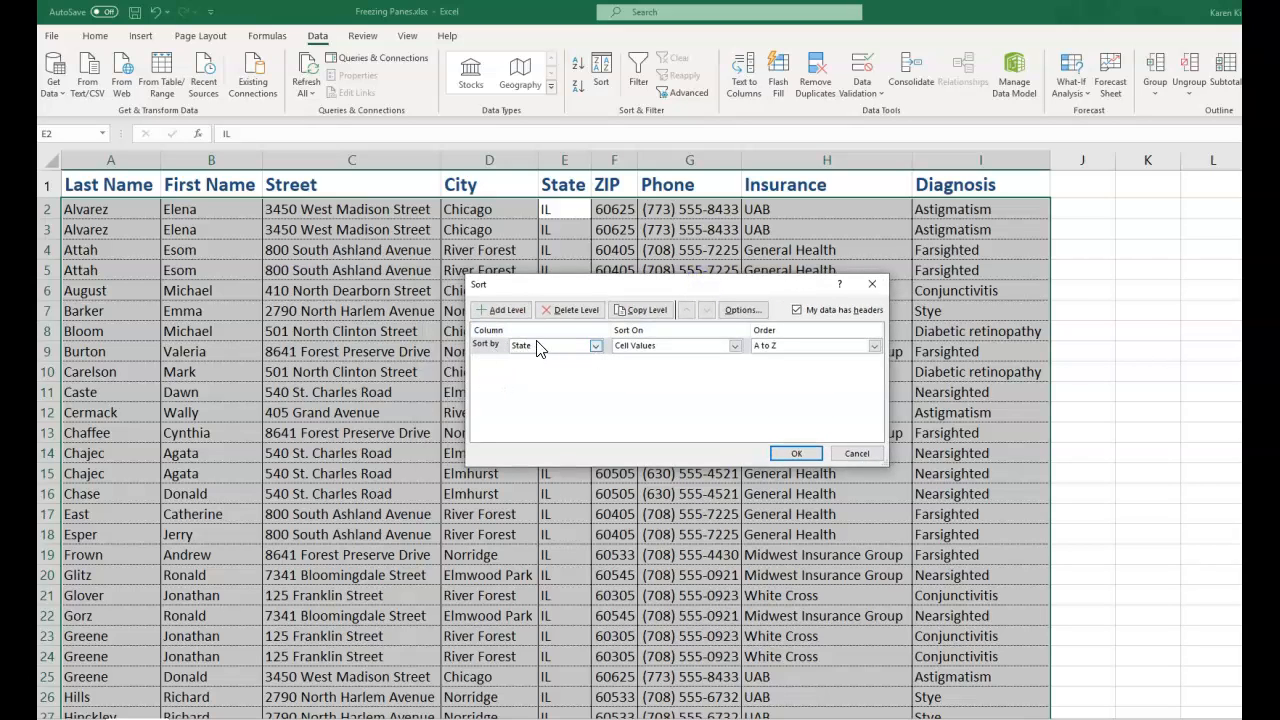
{"action": "left_click", "coordinate": [596, 347]}
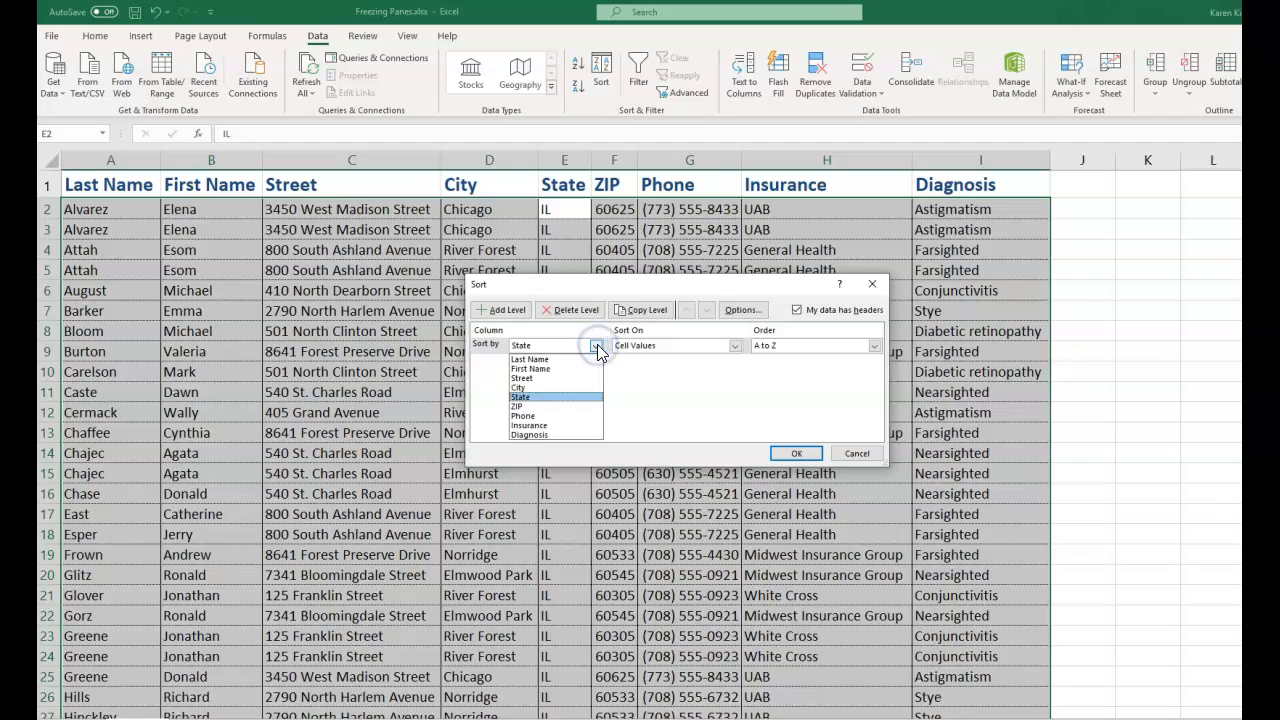
{"action": "left_click", "coordinate": [597, 345]}
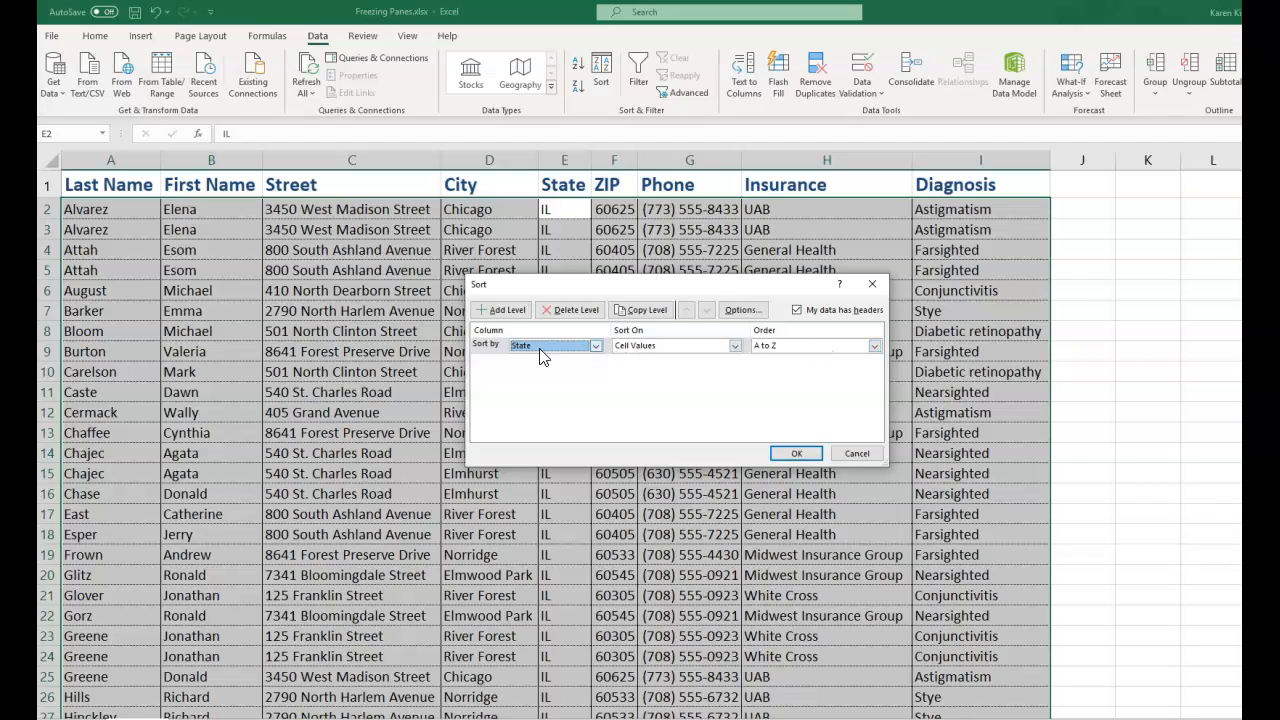
{"action": "left_click", "coordinate": [503, 311]}
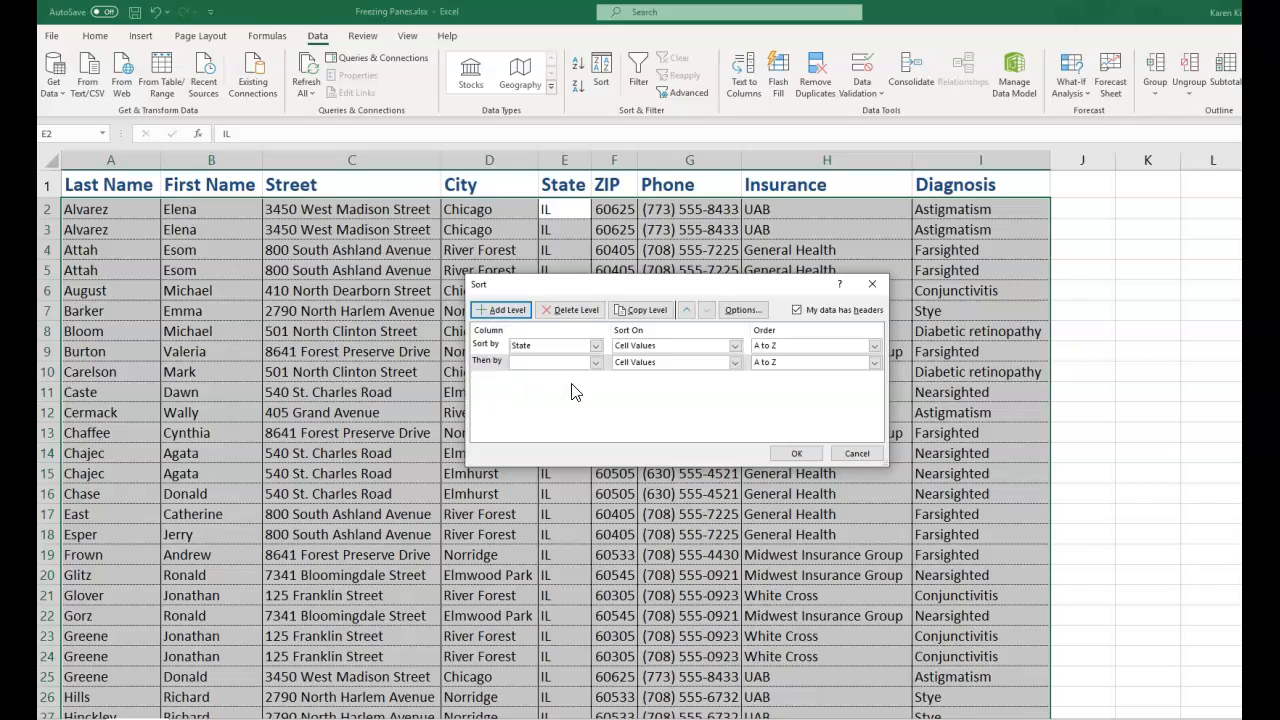
{"action": "left_click", "coordinate": [597, 364]}
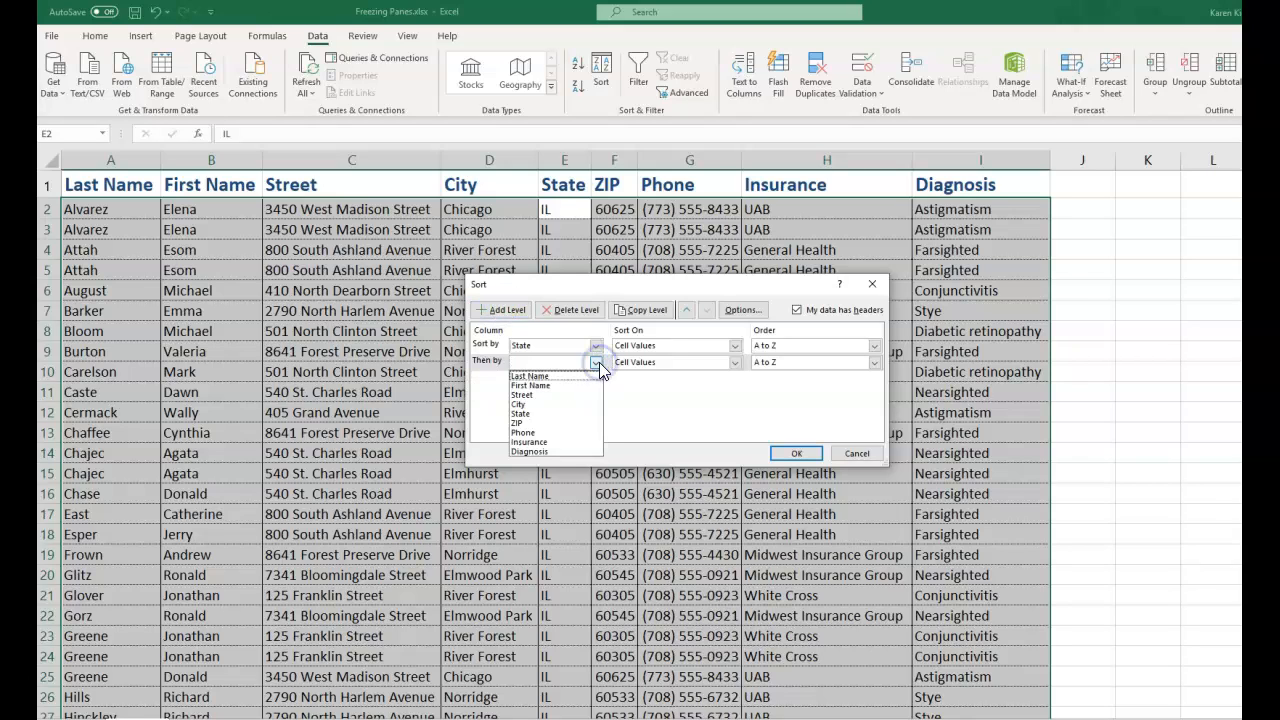
{"action": "left_click", "coordinate": [519, 405]}
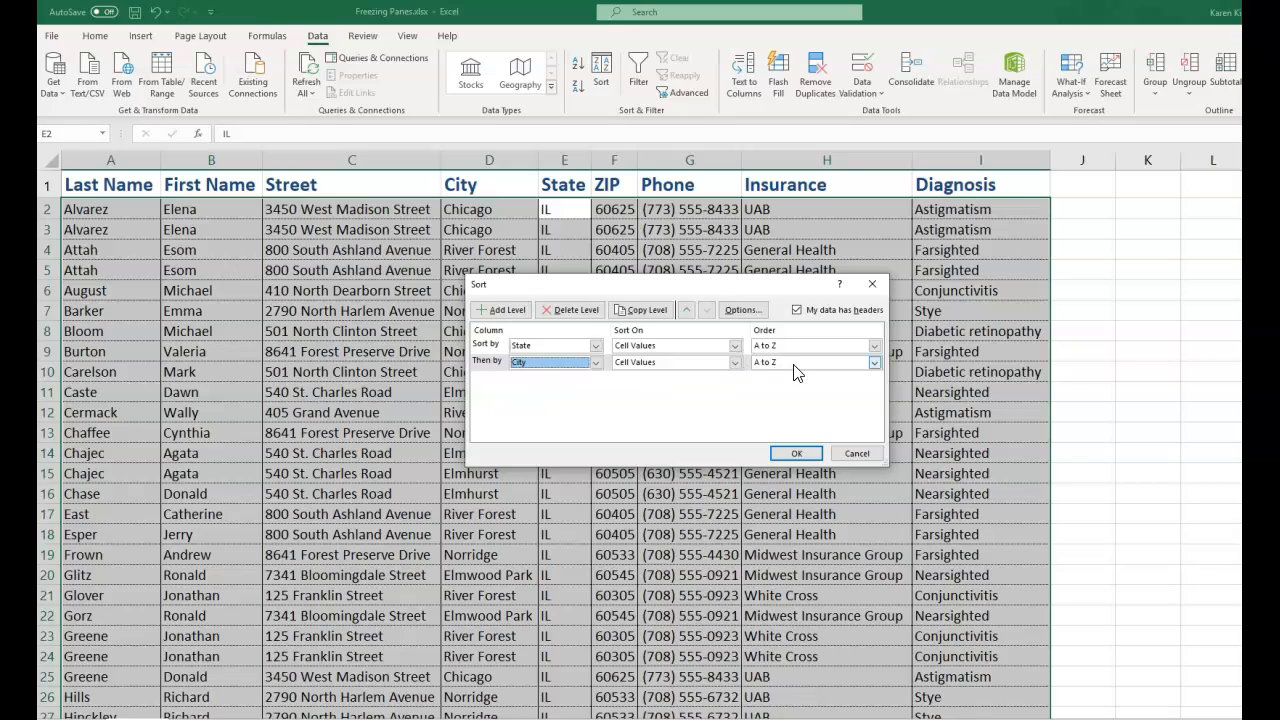
{"action": "left_click", "coordinate": [793, 455]}
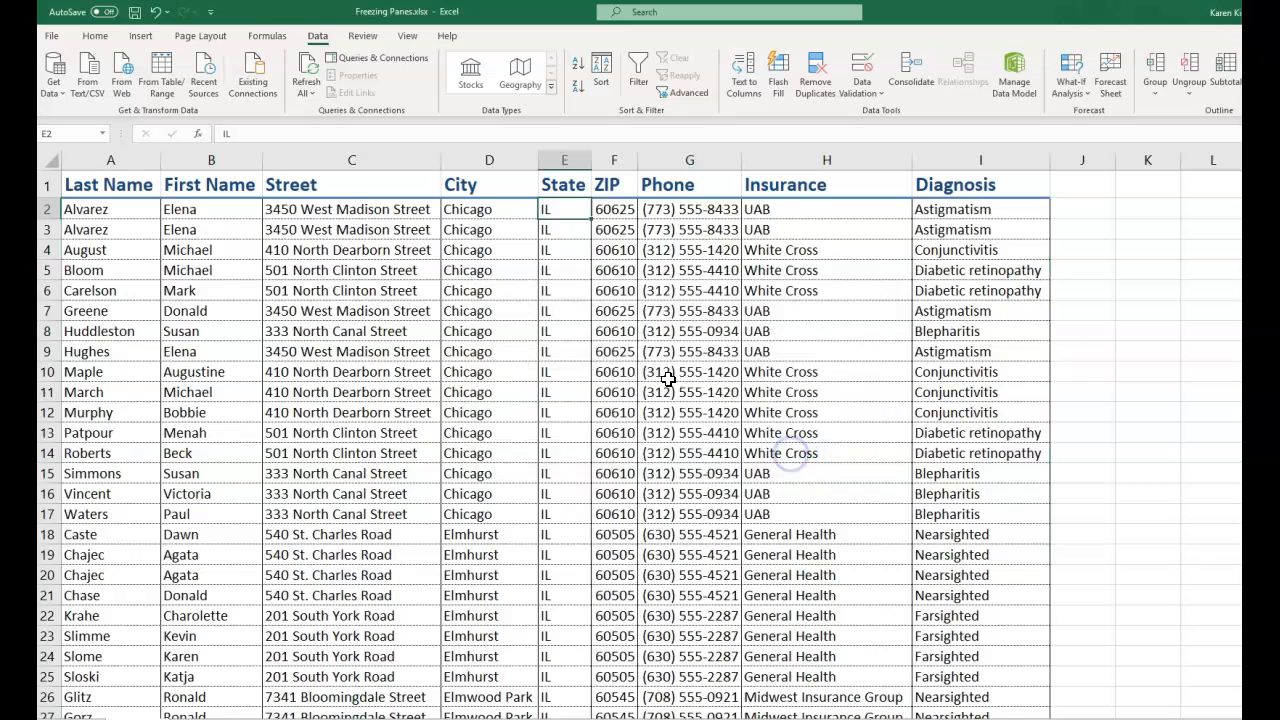
- Examine the order of the cities within the Illinois and Indiana records down to the last row
{"action": "scroll", "coordinate": [584, 248], "scroll_direction": "down", "scroll_amount": 4}
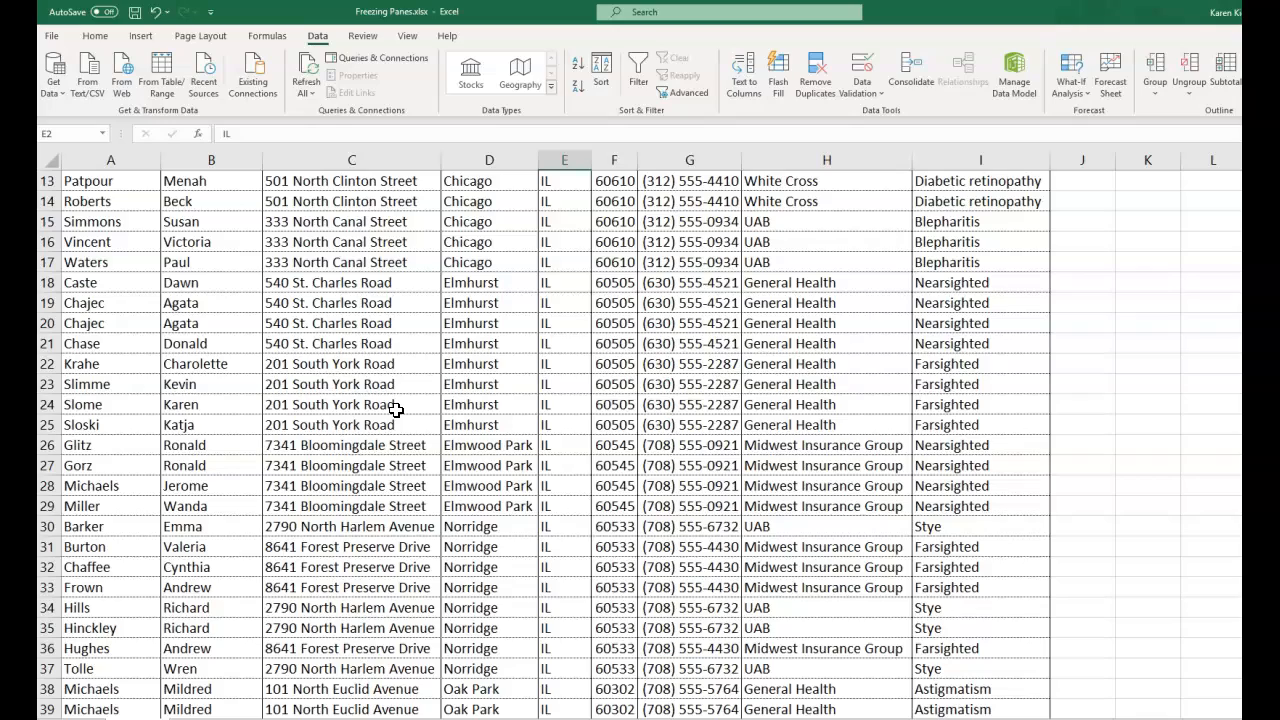
{"action": "scroll", "coordinate": [565, 256], "scroll_direction": "up", "scroll_amount": 4}
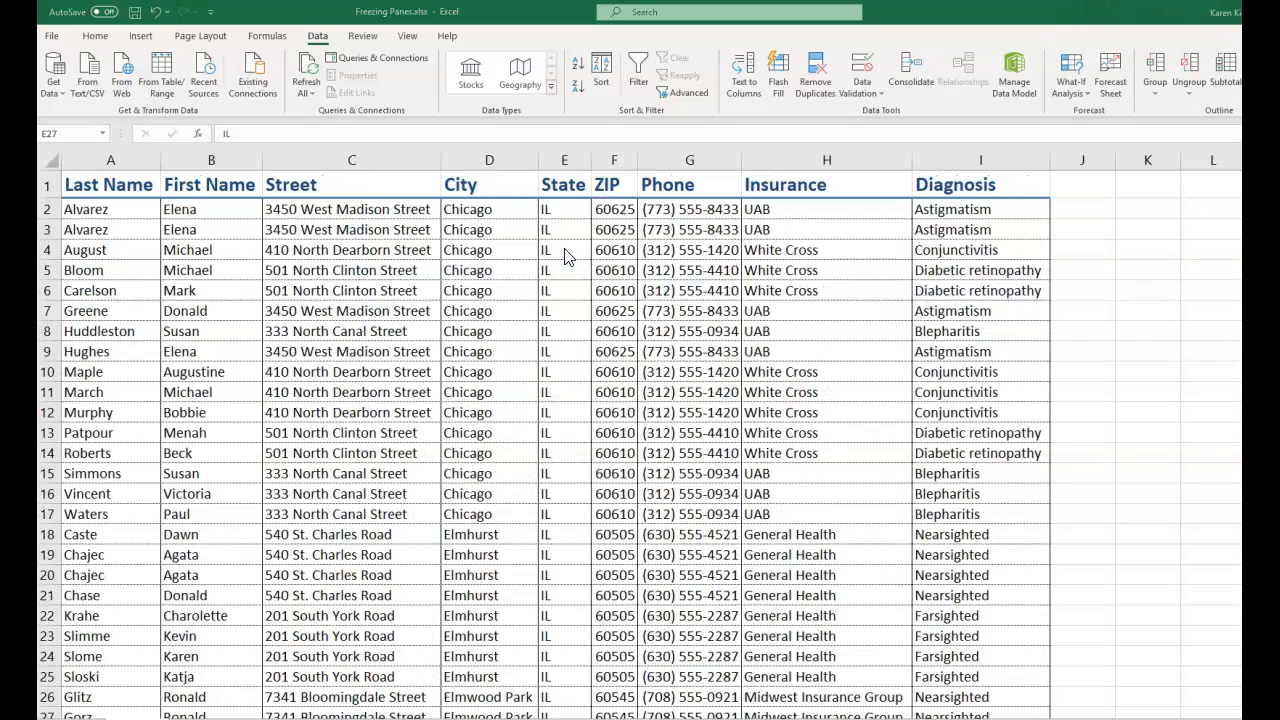
{"action": "scroll", "coordinate": [565, 609], "scroll_direction": "down", "scroll_amount": 1}
{"action": "scroll", "coordinate": [565, 609], "scroll_direction": "up", "scroll_amount": 1}
{"action": "scroll", "coordinate": [490, 660], "scroll_direction": "down", "scroll_amount": 6}
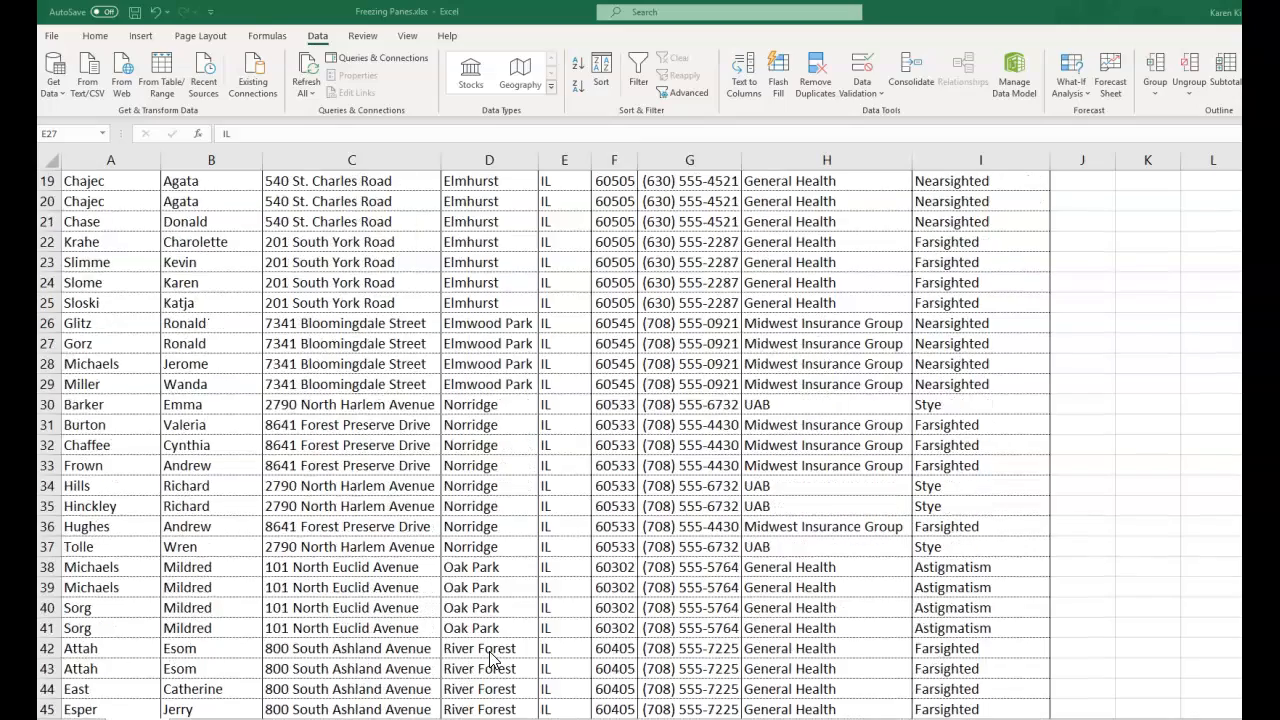
{"action": "scroll", "coordinate": [490, 660], "scroll_direction": "down", "scroll_amount": 4}
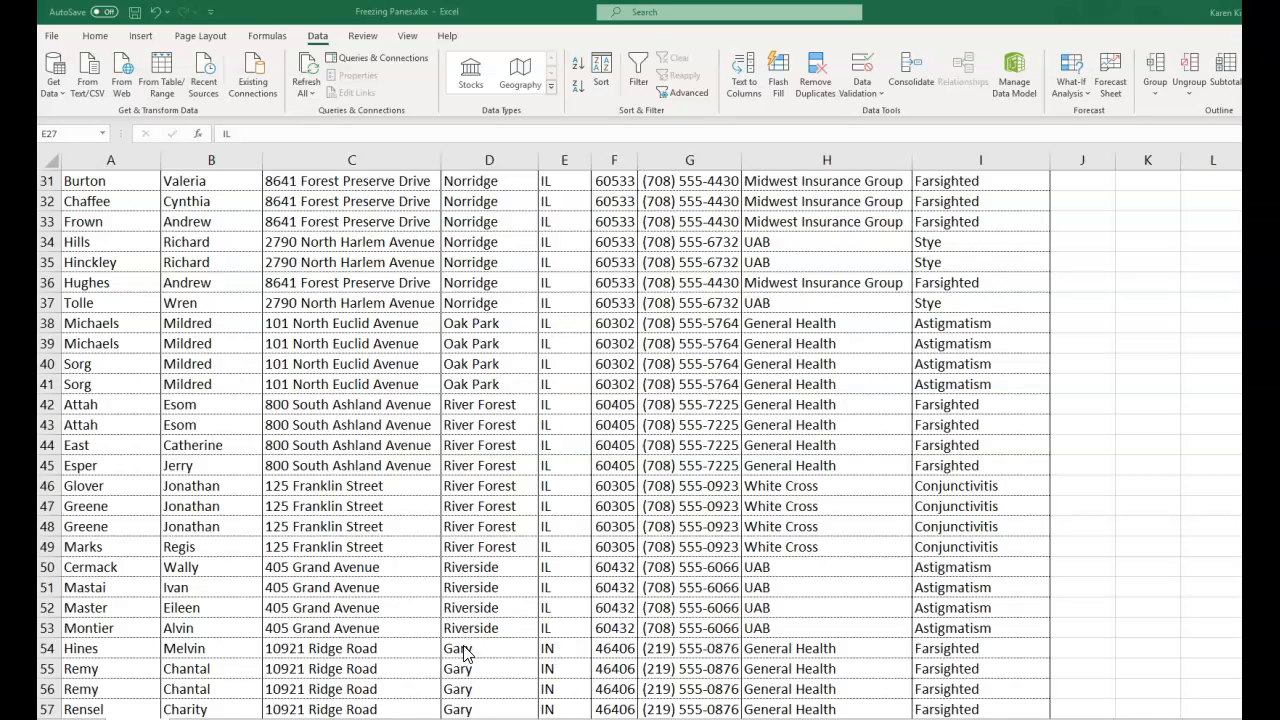
{"action": "scroll", "coordinate": [465, 653], "scroll_direction": "down", "scroll_amount": 1}
{"action": "scroll", "coordinate": [468, 620], "scroll_direction": "down", "scroll_amount": 2}
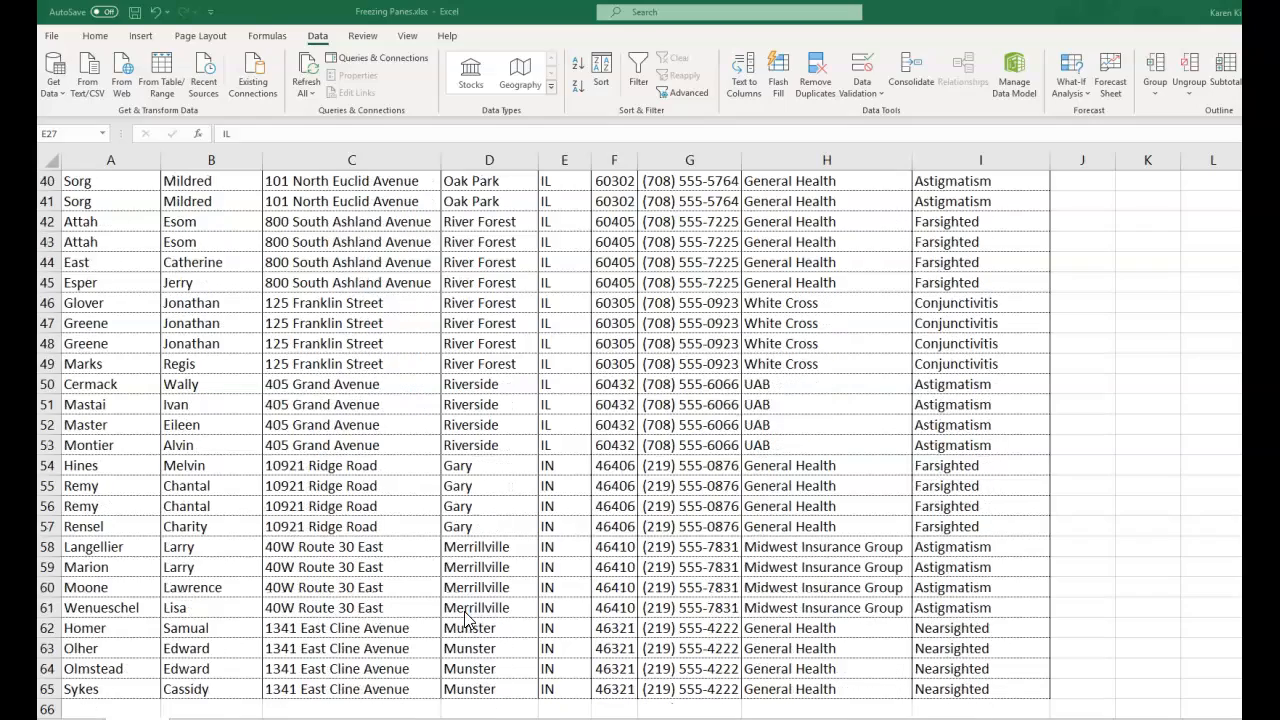
{"action": "scroll", "coordinate": [470, 640], "scroll_direction": "down", "scroll_amount": 2}
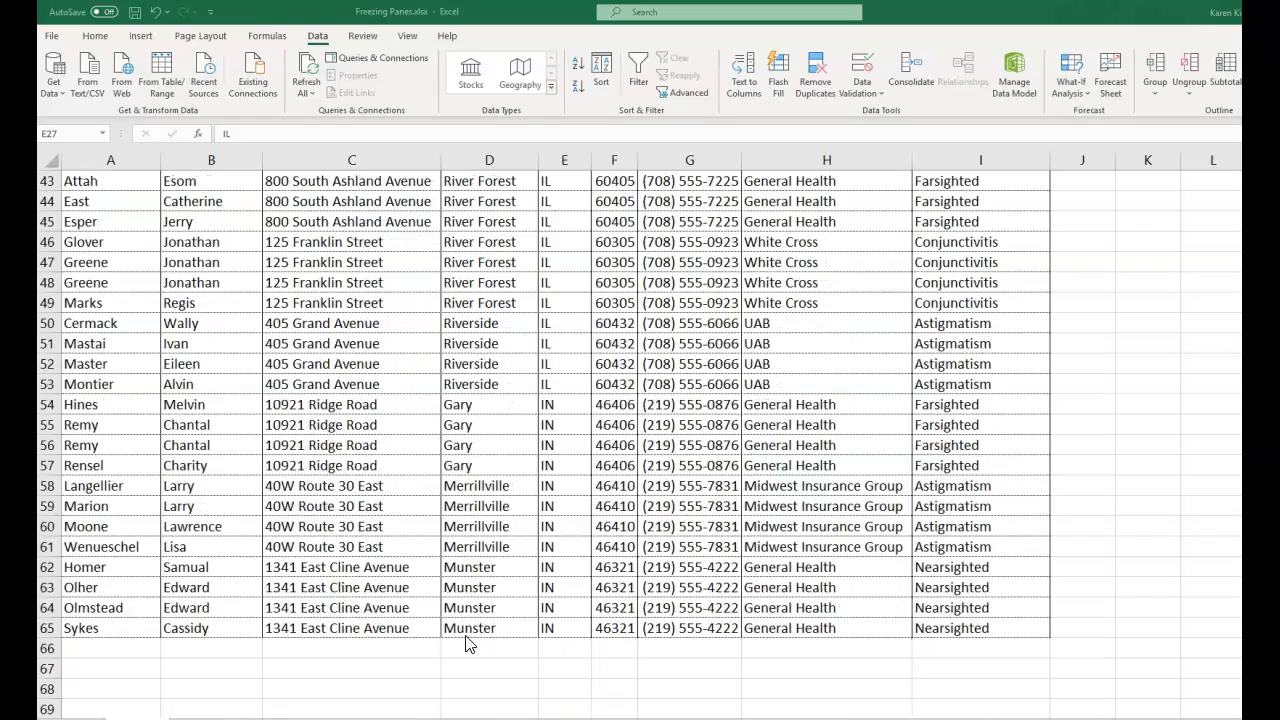
{"action": "scroll", "coordinate": [466, 630], "scroll_direction": "up", "scroll_amount": 1}
{"action": "scroll", "coordinate": [460, 590], "scroll_direction": "up", "scroll_amount": 5}
{"action": "scroll", "coordinate": [458, 575], "scroll_direction": "up", "scroll_amount": 9}
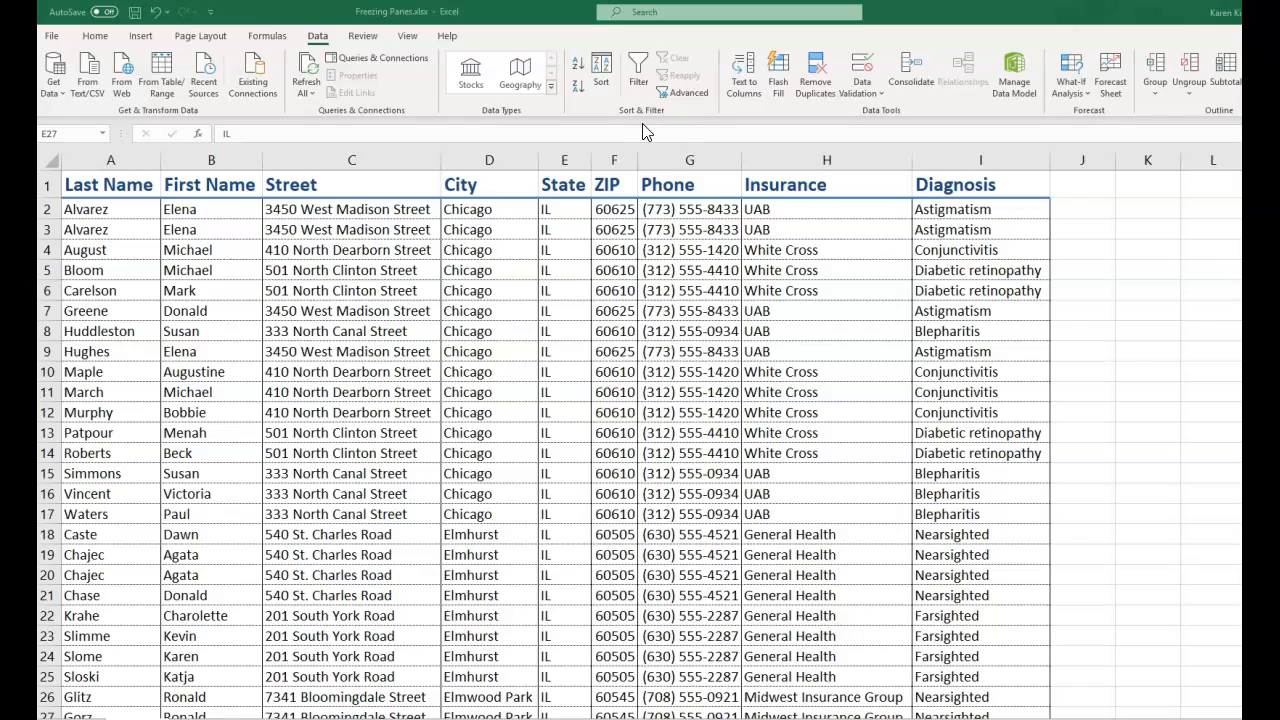
- Turn on filtering for the list and filter the City column to show only Gary
{"action": "left_click", "coordinate": [640, 66]}
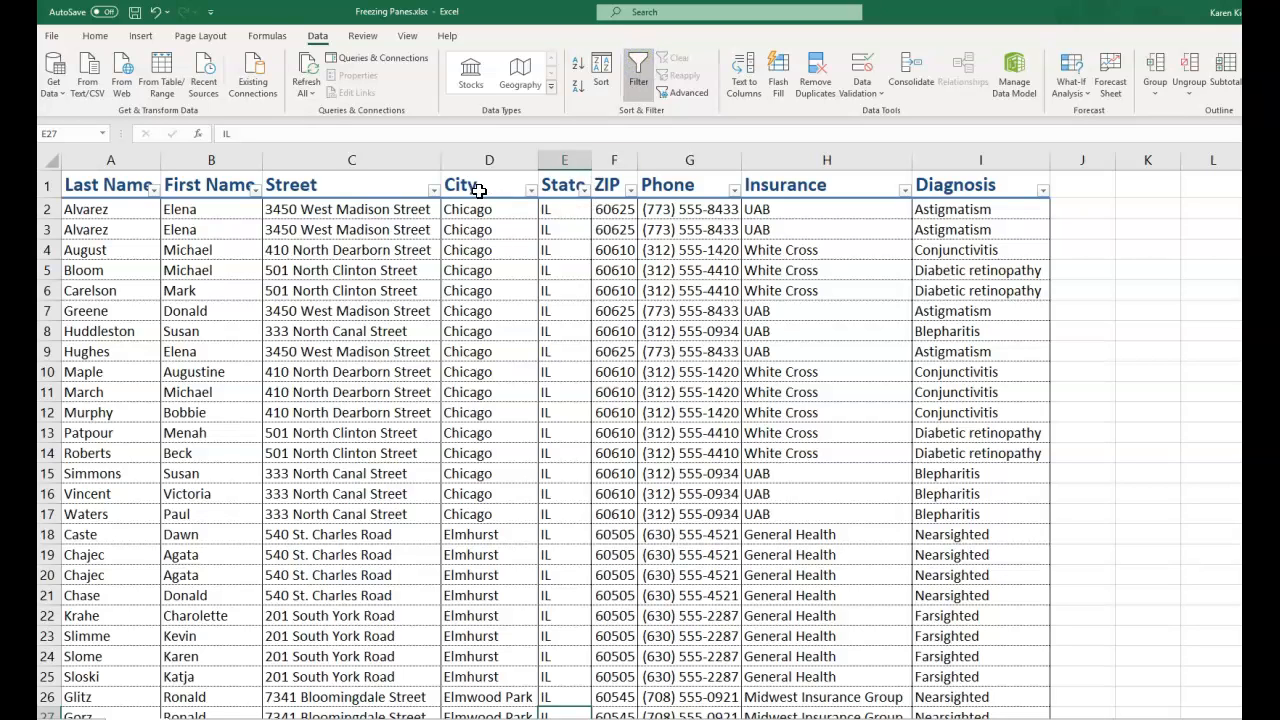
{"action": "left_click", "coordinate": [531, 191]}
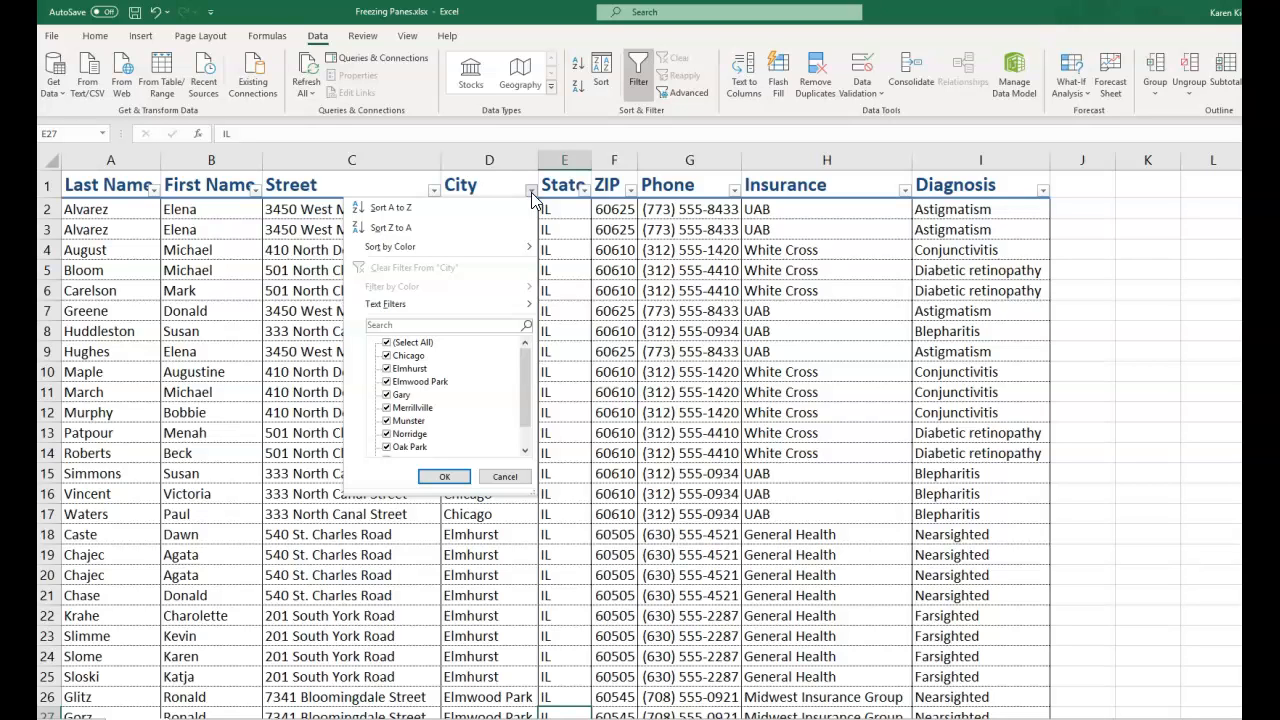
{"action": "left_click", "coordinate": [388, 343]}
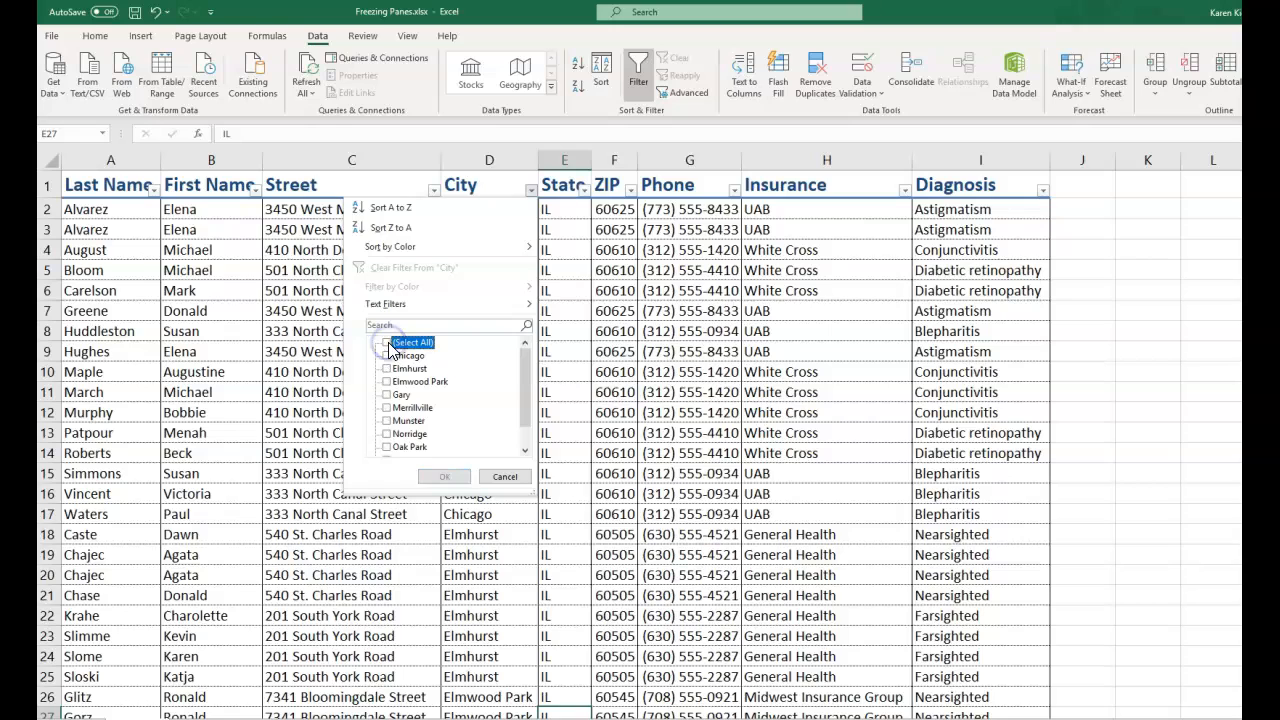
{"action": "left_click", "coordinate": [387, 395]}
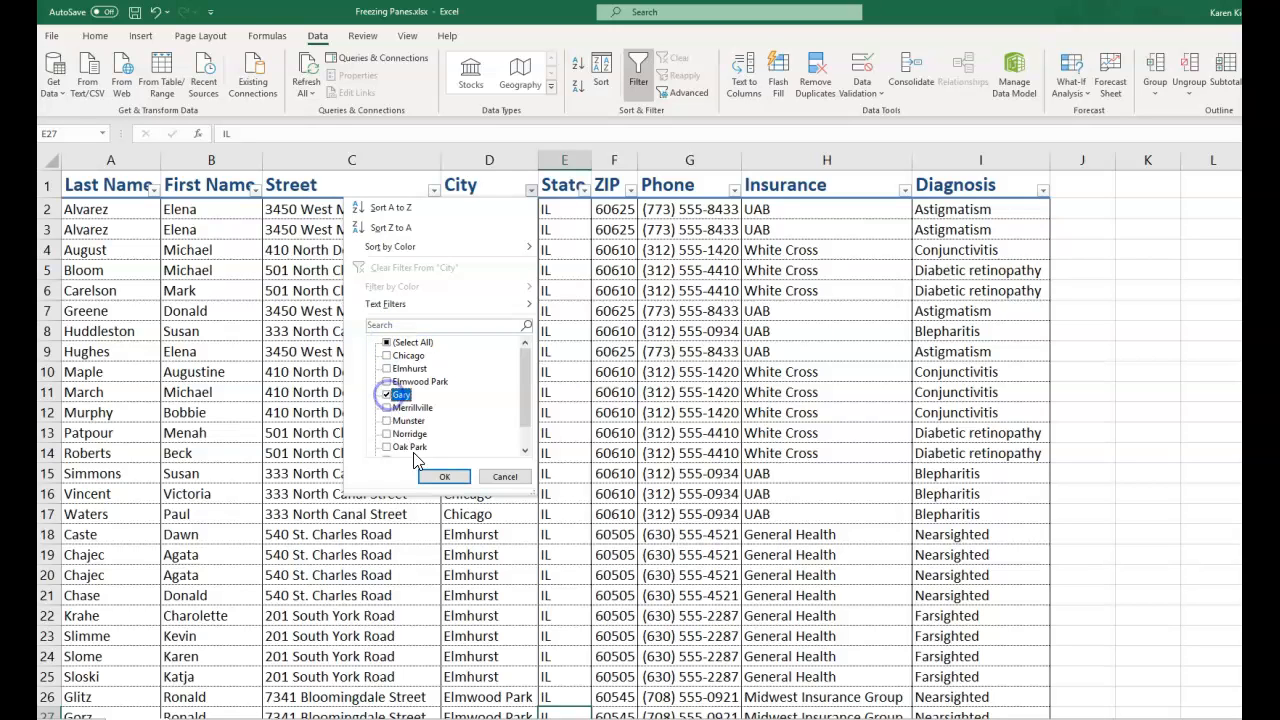
{"action": "left_click", "coordinate": [440, 477]}
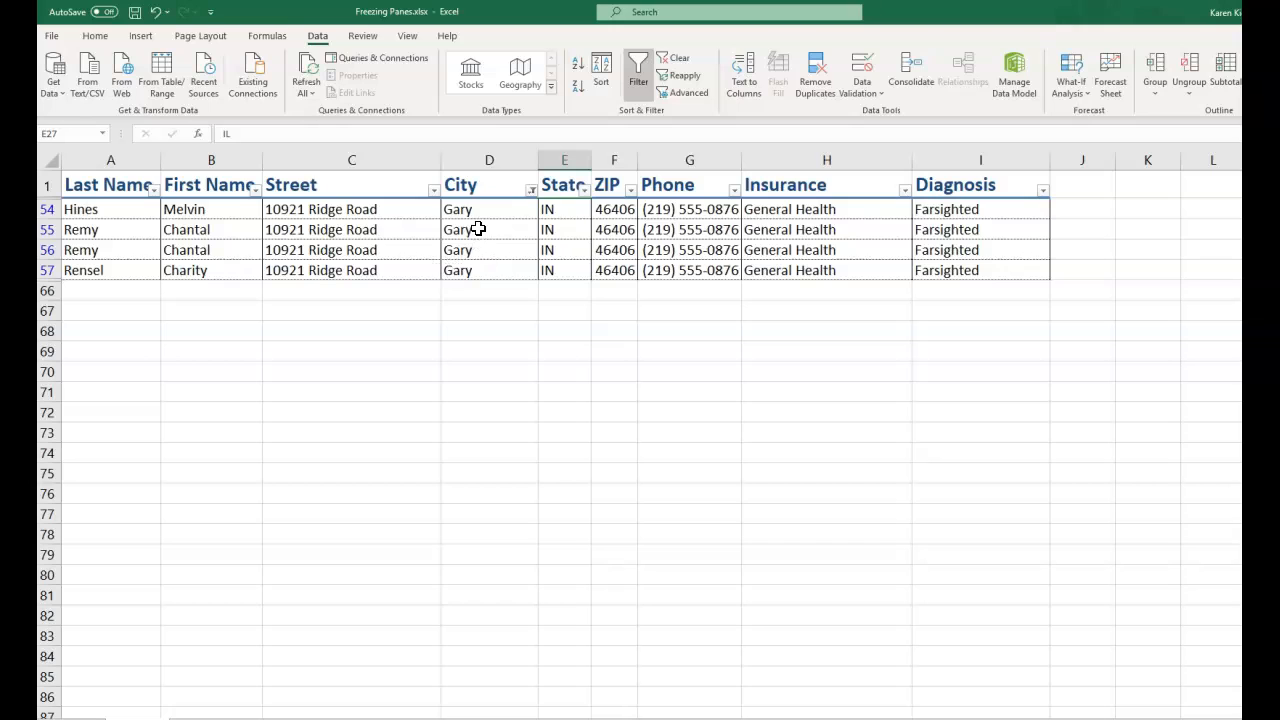
- Clear the filter from the City column
{"action": "left_click", "coordinate": [531, 191]}
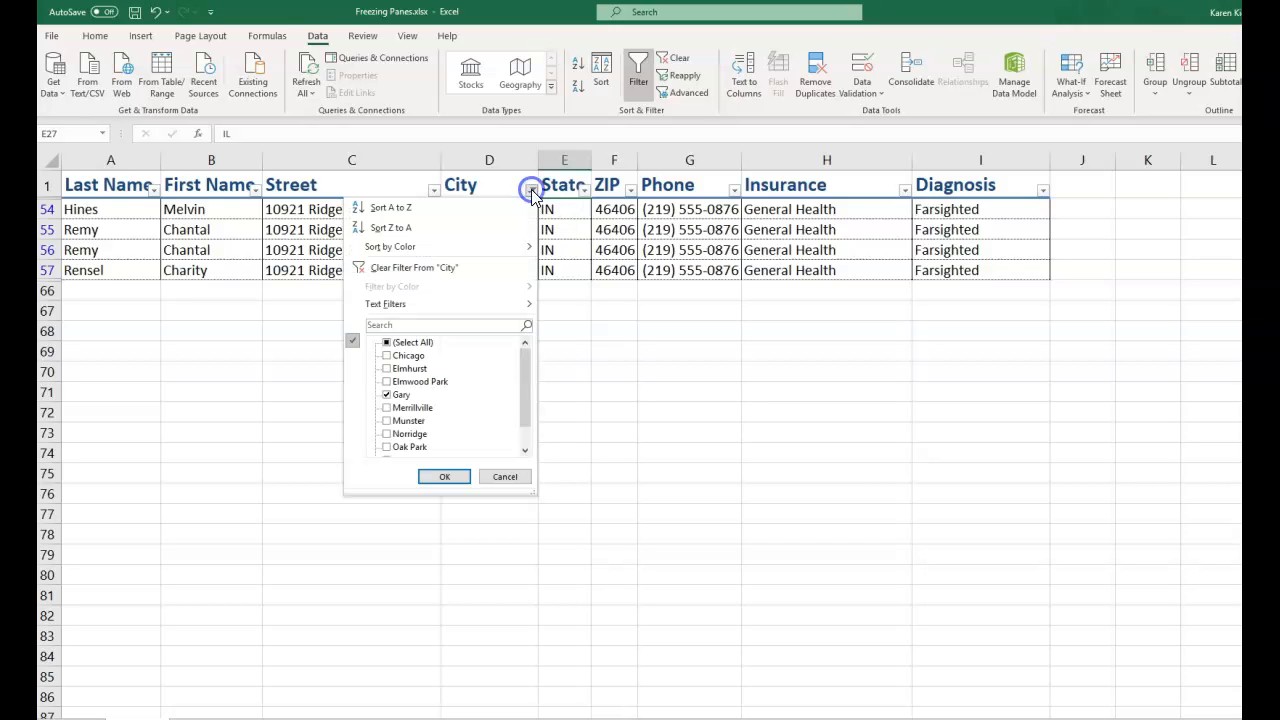
{"action": "left_click", "coordinate": [401, 266]}
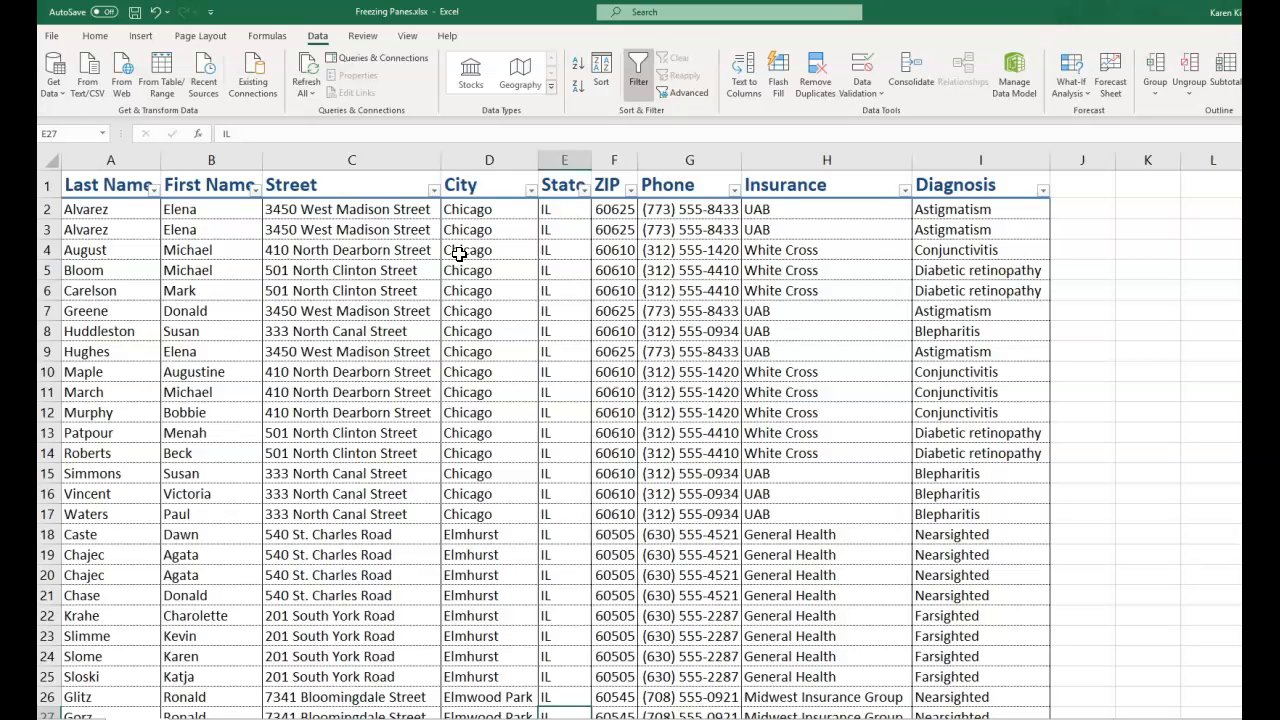
- Filter the Insurance column to show only General Health
{"action": "left_click", "coordinate": [904, 192]}
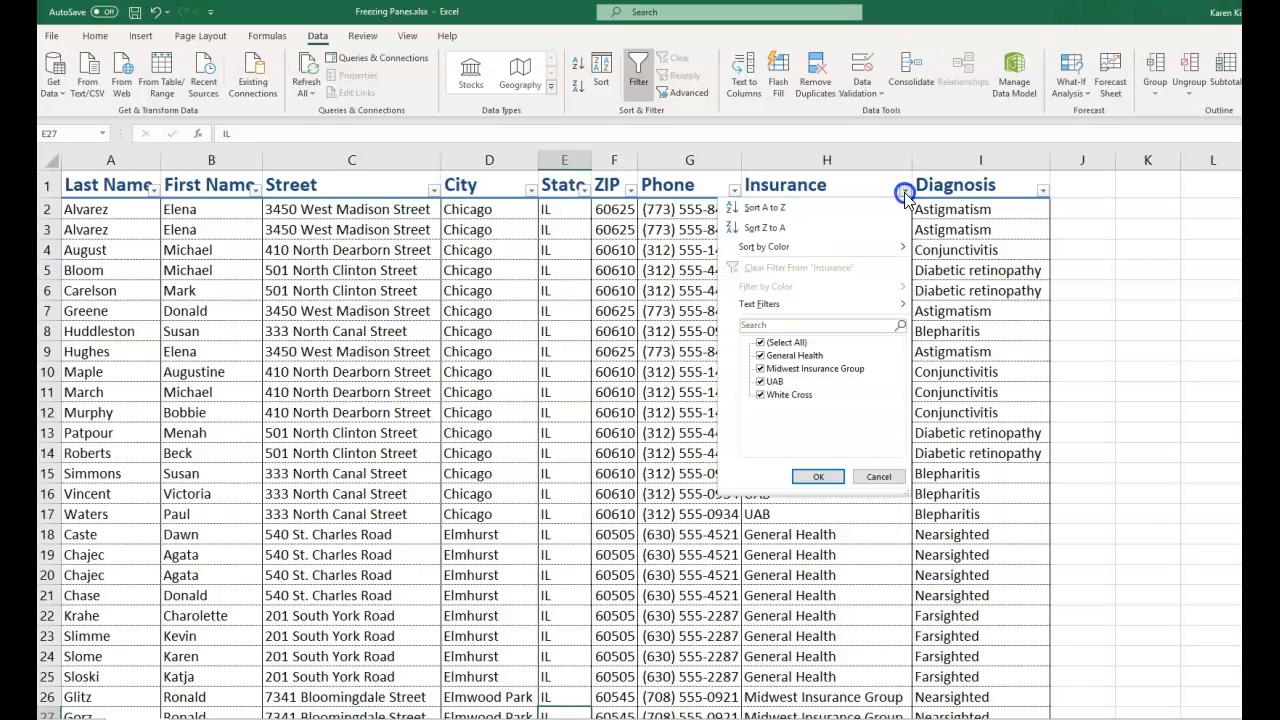
{"action": "left_click", "coordinate": [760, 342]}
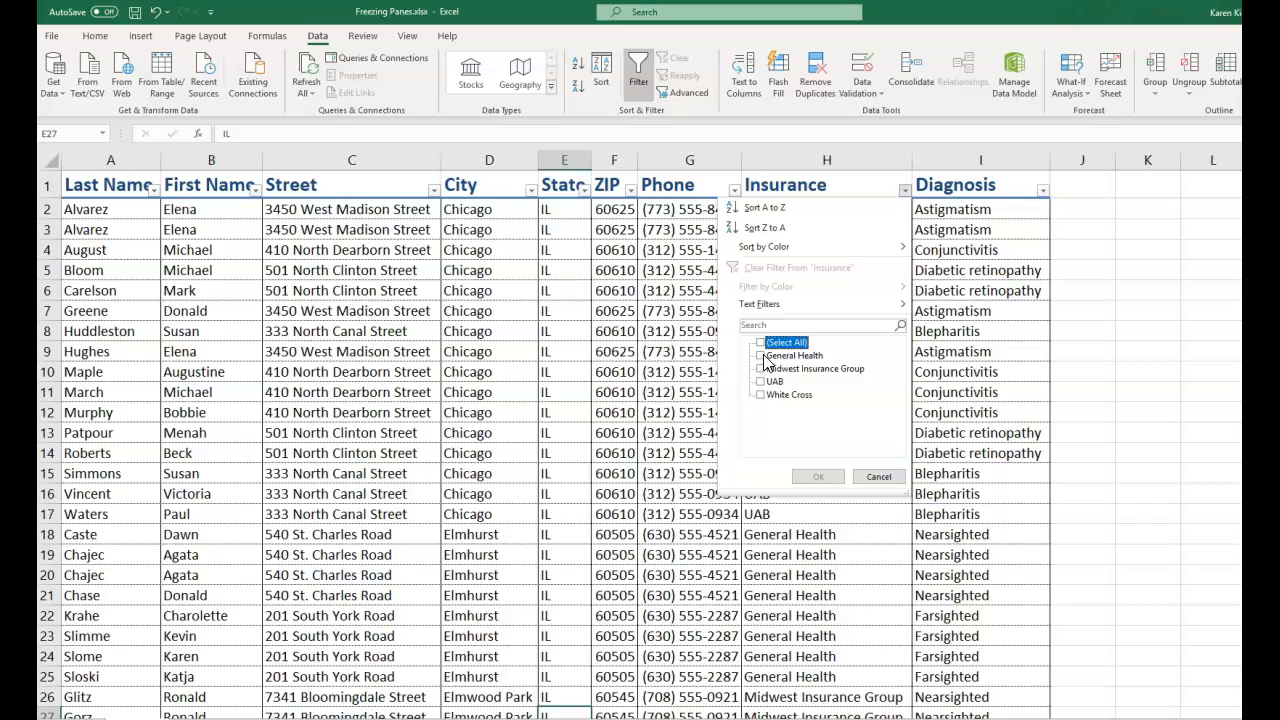
{"action": "left_click", "coordinate": [761, 355]}
{"action": "left_click", "coordinate": [806, 476]}
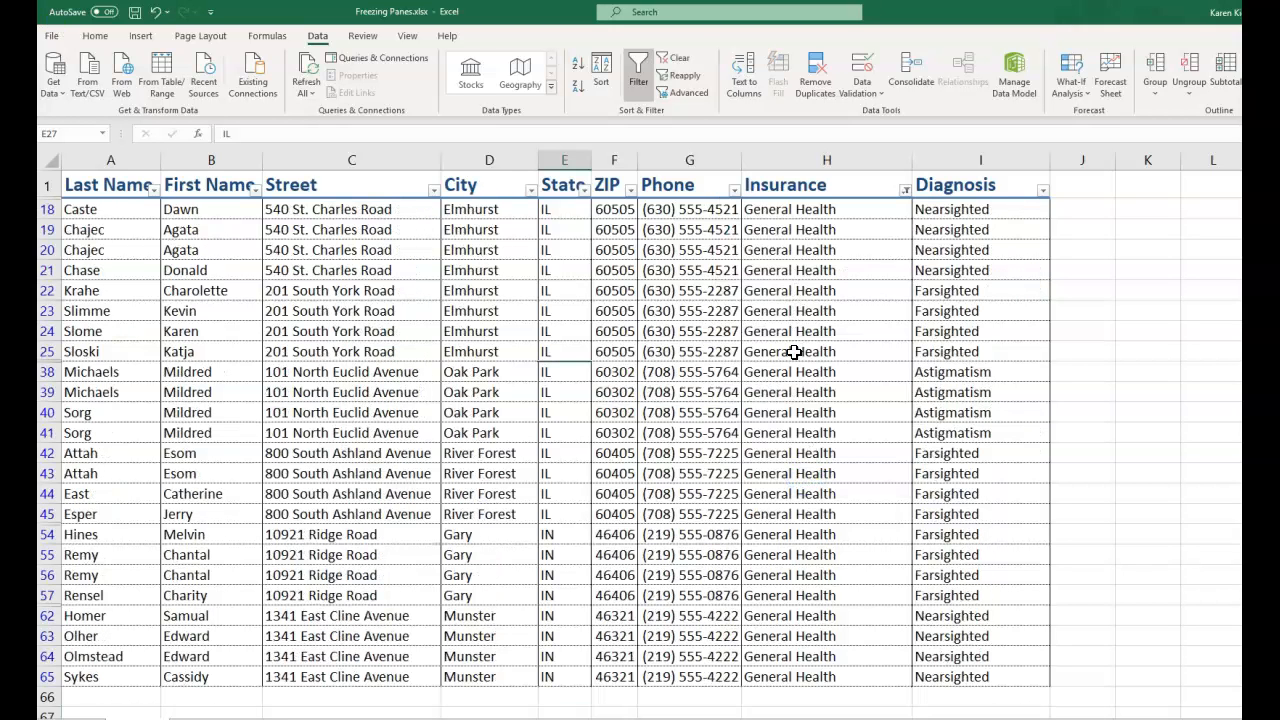
- Narrow the General Health records further by filtering the State column to show only IN
{"action": "left_click", "coordinate": [583, 191]}
{"action": "left_click", "coordinate": [441, 345]}
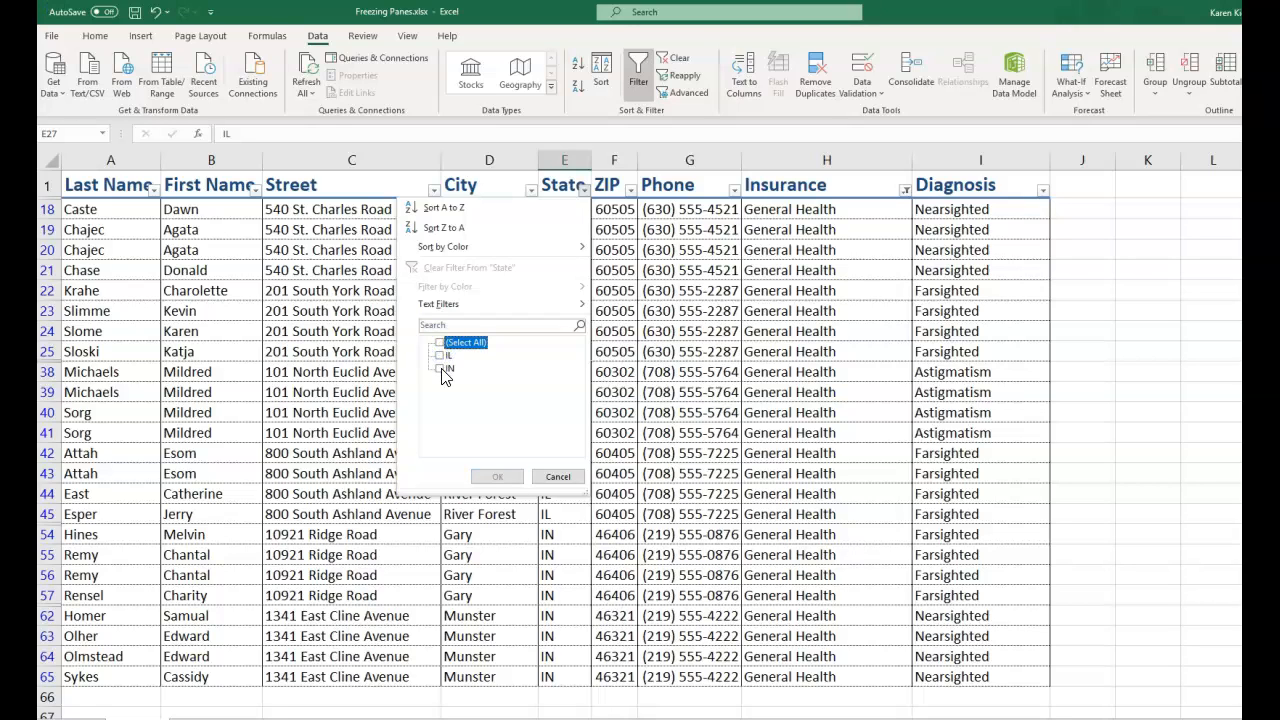
{"action": "left_click", "coordinate": [441, 369]}
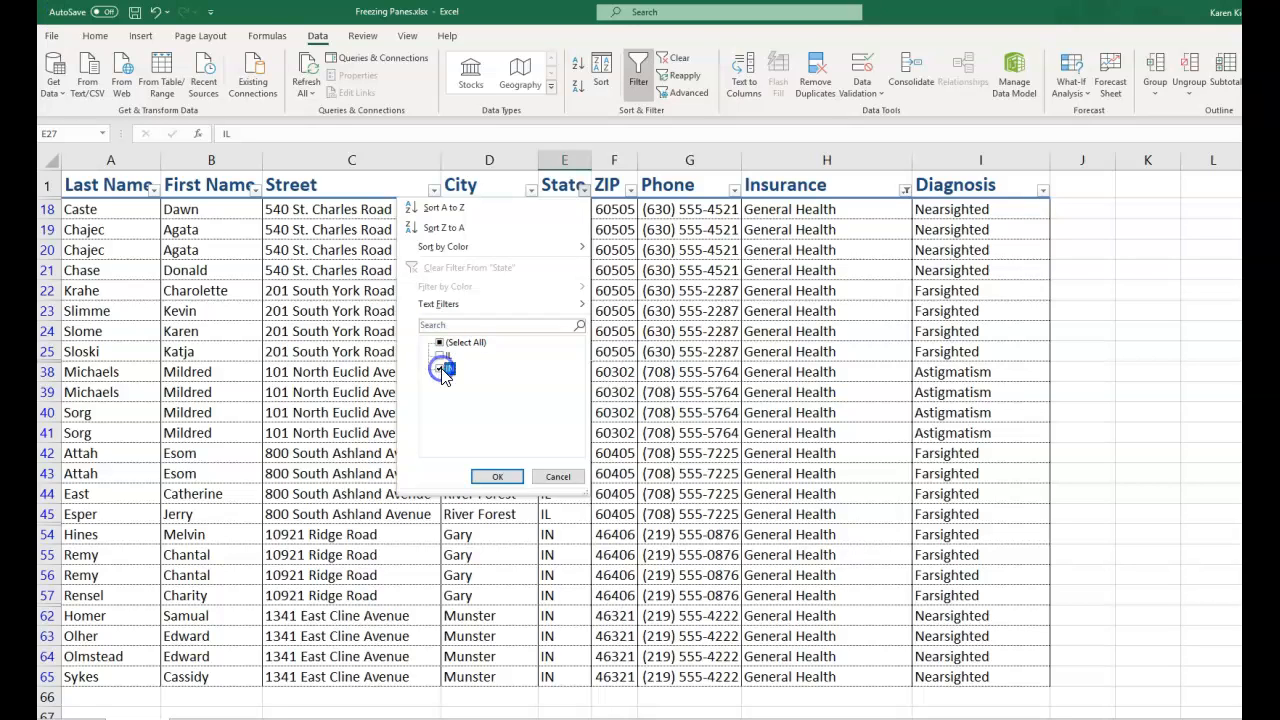
{"action": "left_click", "coordinate": [493, 478]}
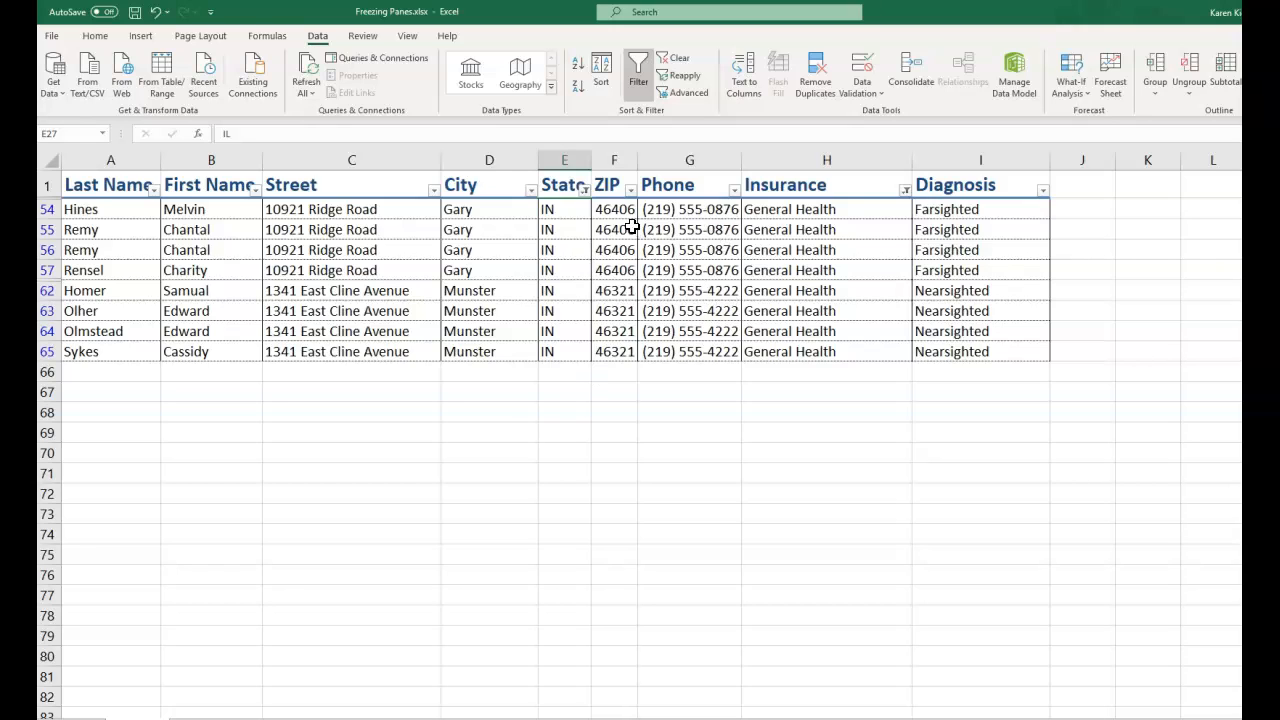
- Clear the filters from the Insurance and State columns so that all patient records are listed
{"action": "left_click", "coordinate": [905, 190]}
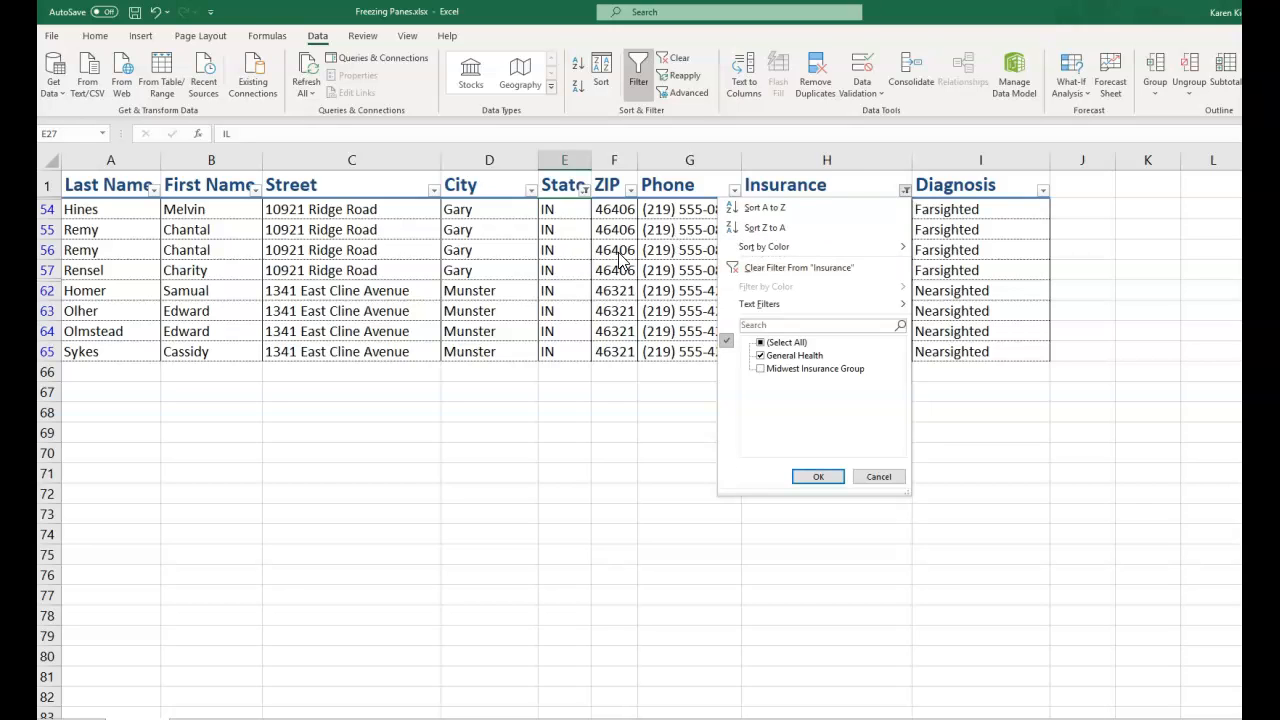
{"action": "left_click", "coordinate": [567, 341]}
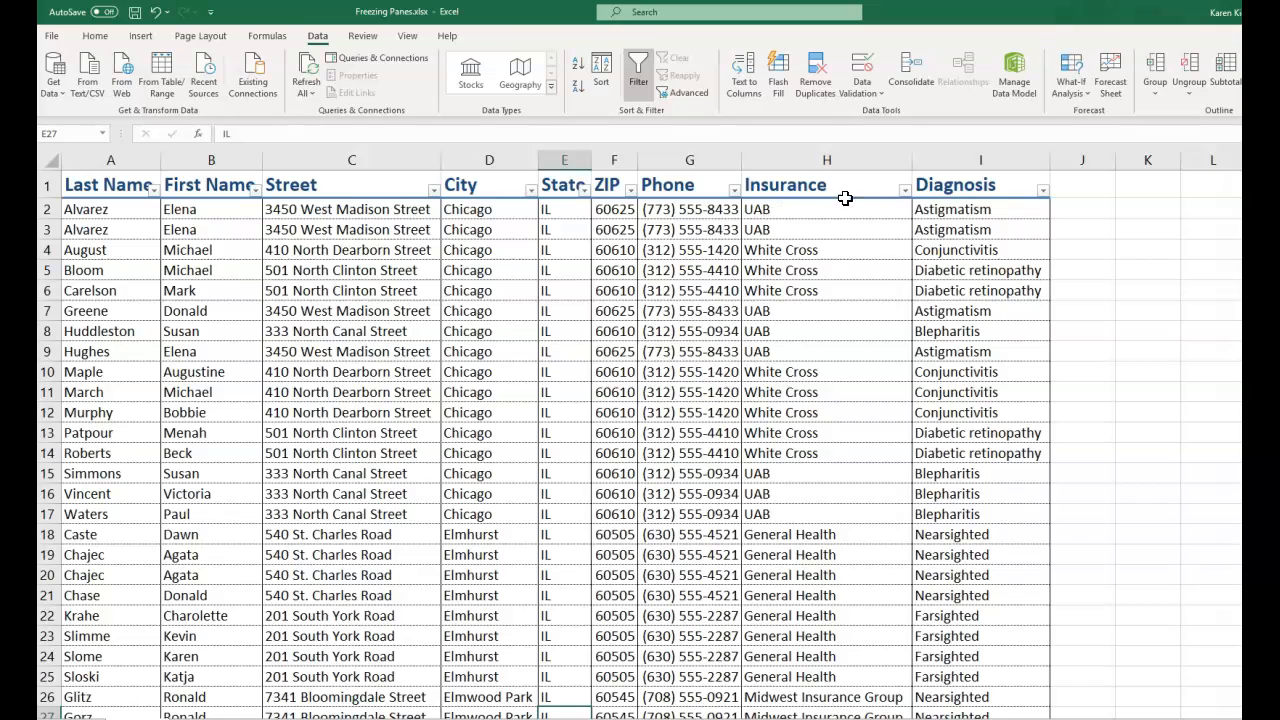
{"action": "left_click", "coordinate": [903, 191]}
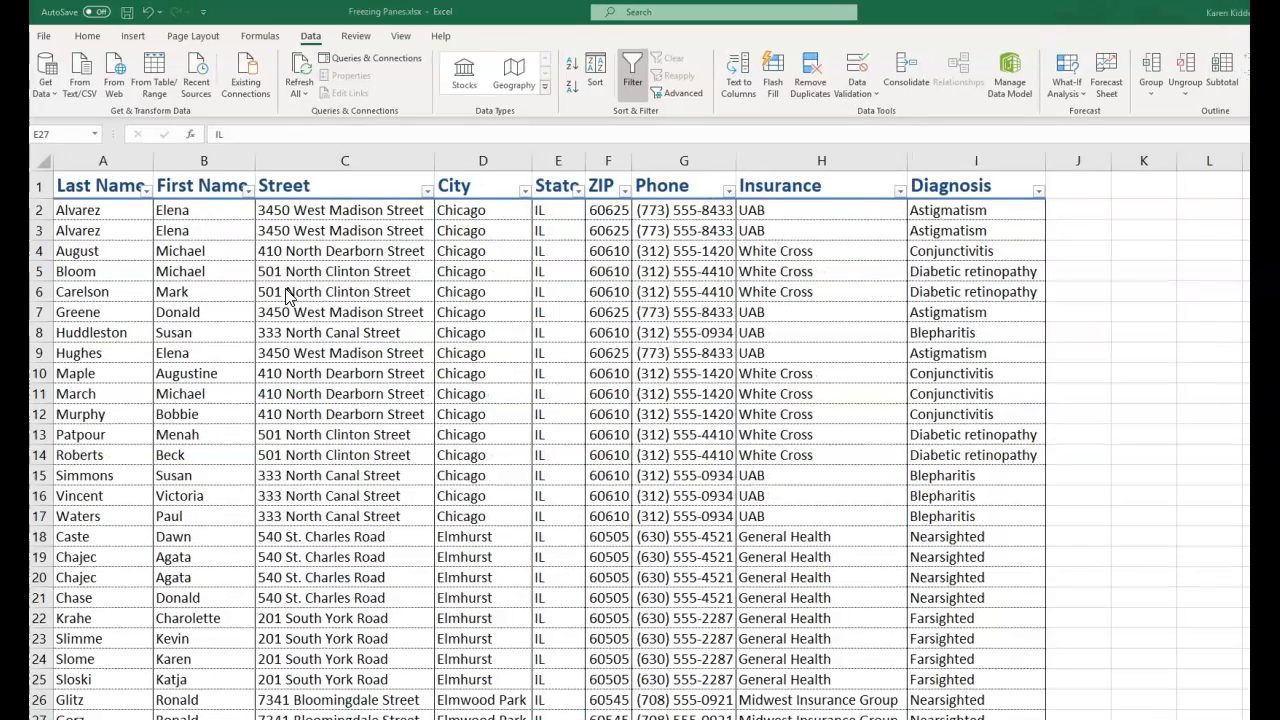
- Apply a text filter to the Last Name column for names that begin with "h"
{"action": "left_click", "coordinate": [146, 196]}
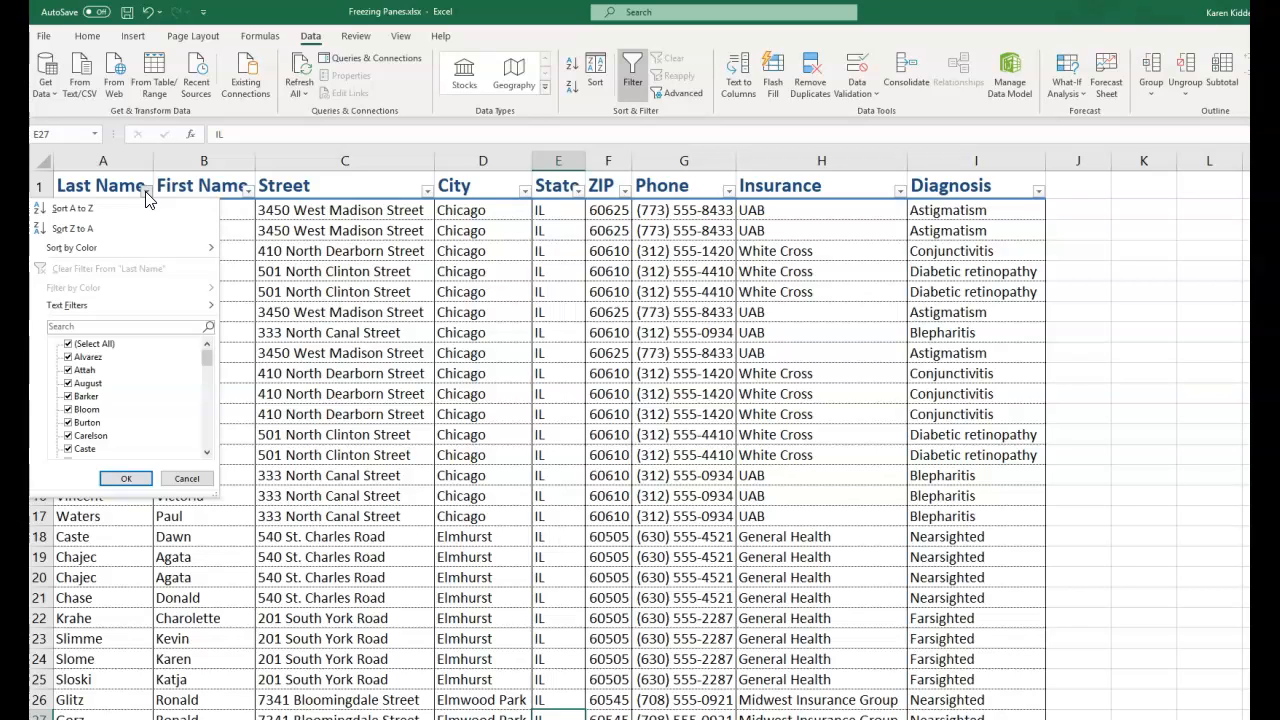
{"action": "scroll", "coordinate": [85, 398], "scroll_direction": "down", "scroll_amount": 3}
{"action": "scroll", "coordinate": [88, 405], "scroll_direction": "up", "scroll_amount": 3}
{"action": "mouse_move", "coordinate": [72, 308]}
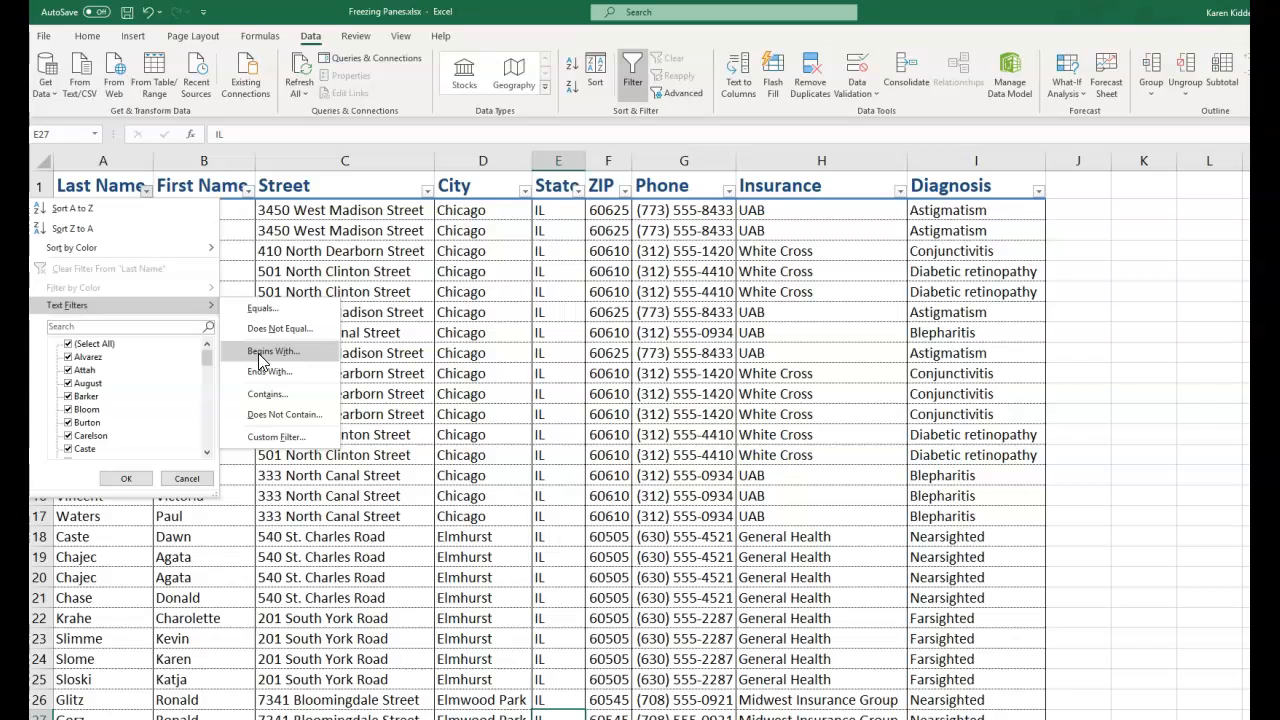
{"action": "left_click", "coordinate": [260, 352]}
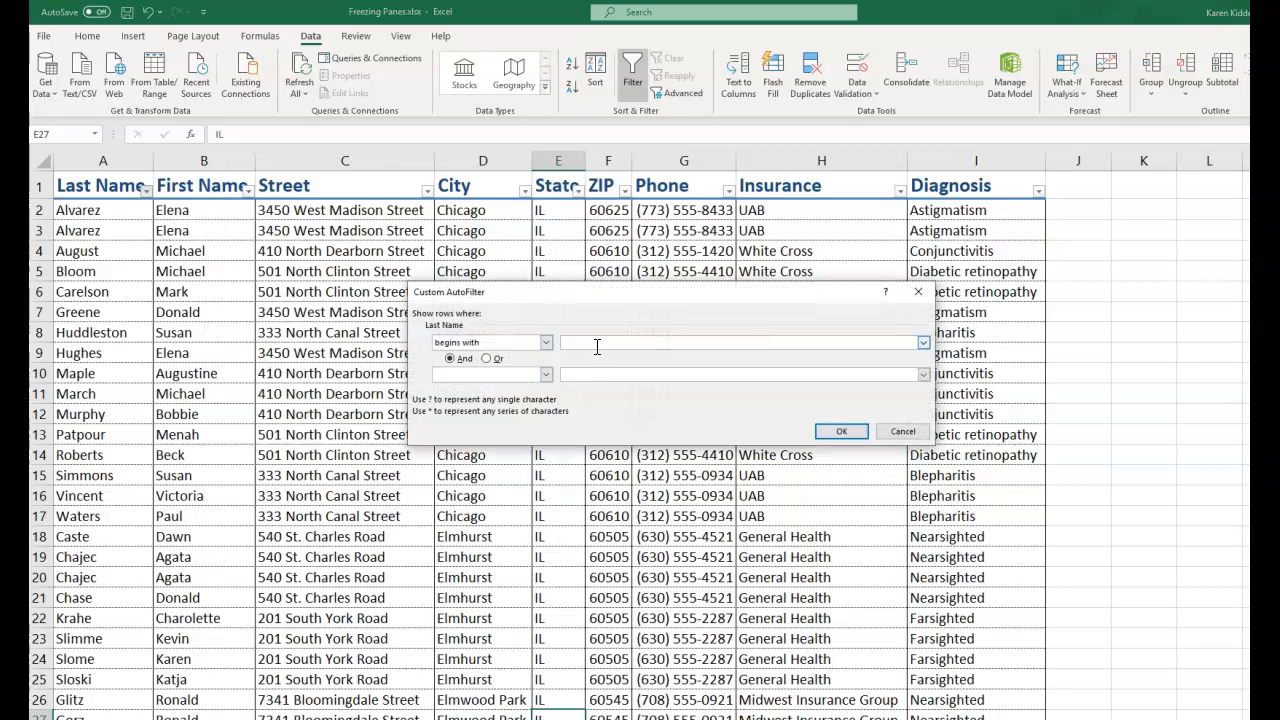
{"action": "type", "text": "h"}
{"action": "left_click", "coordinate": [841, 431]}
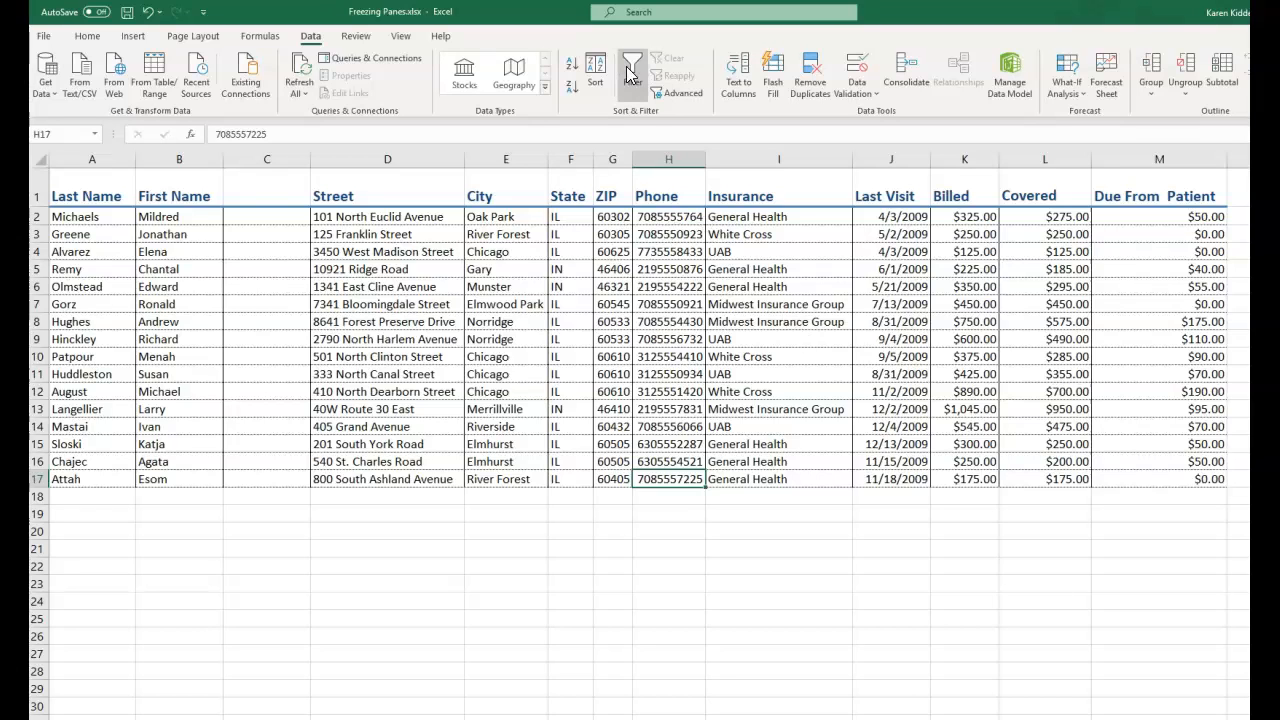
- Turn on filtering for the billing list and filter Due From Patient to amounts between 75 and 200, inclusive
{"action": "left_click", "coordinate": [631, 60]}
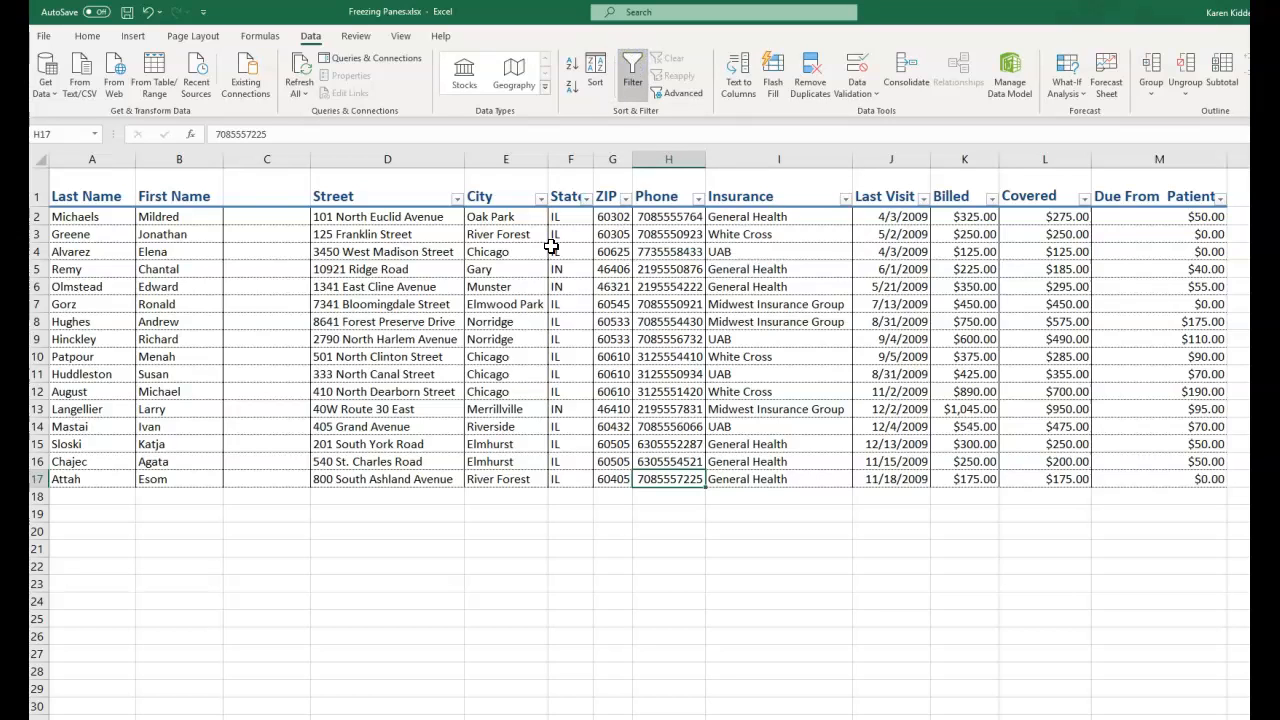
{"action": "left_click", "coordinate": [1220, 198]}
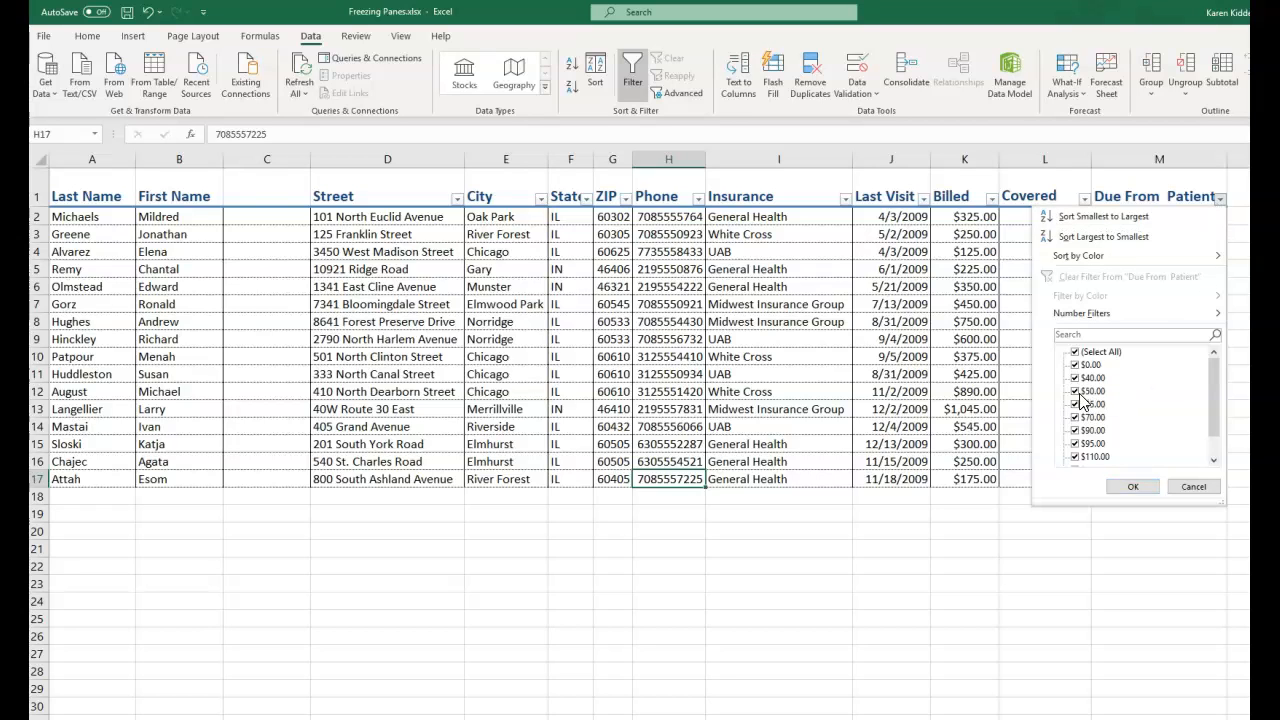
{"action": "mouse_move", "coordinate": [1078, 313]}
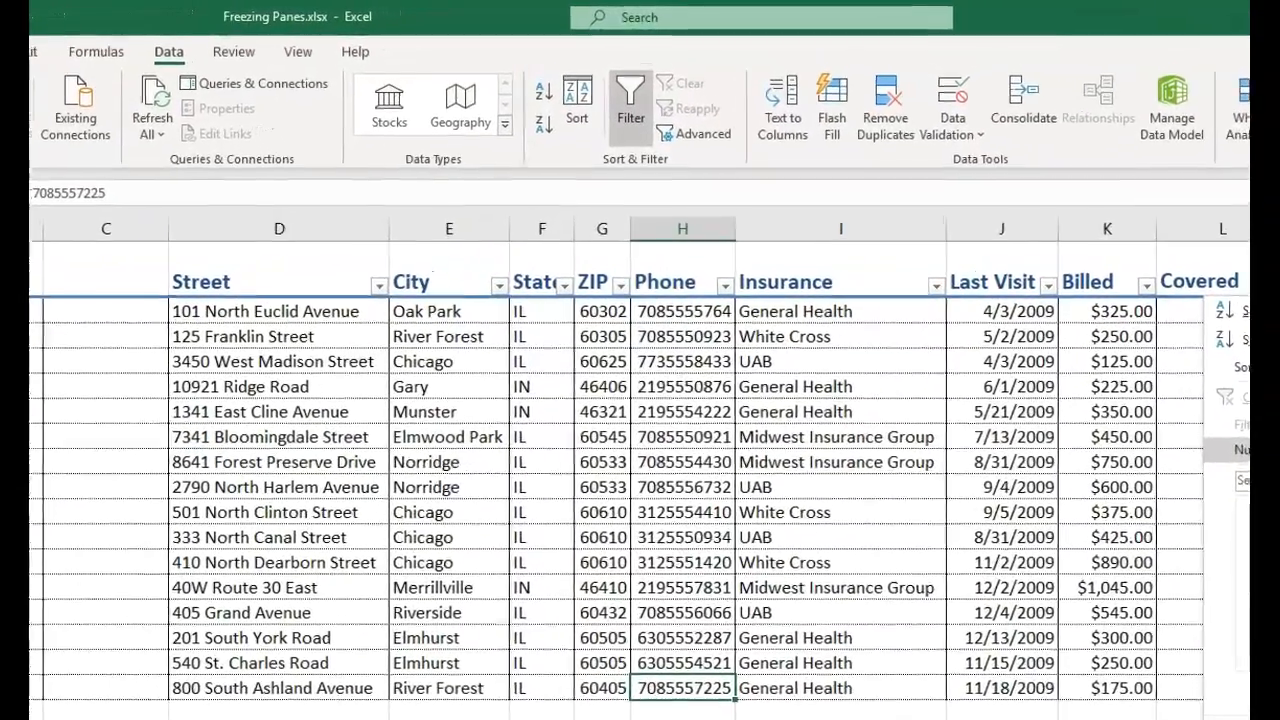
{"action": "left_click", "coordinate": [1275, 560]}
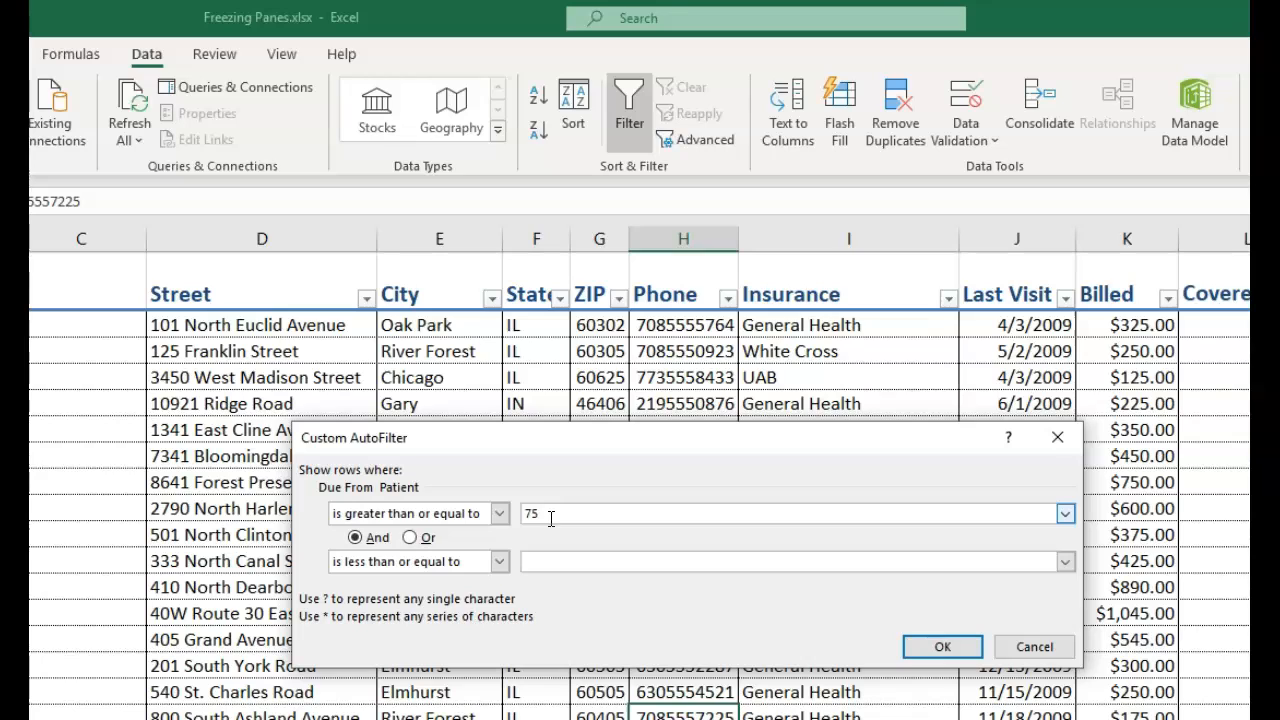
{"action": "left_click", "coordinate": [544, 563]}
{"action": "type", "text": "200"}
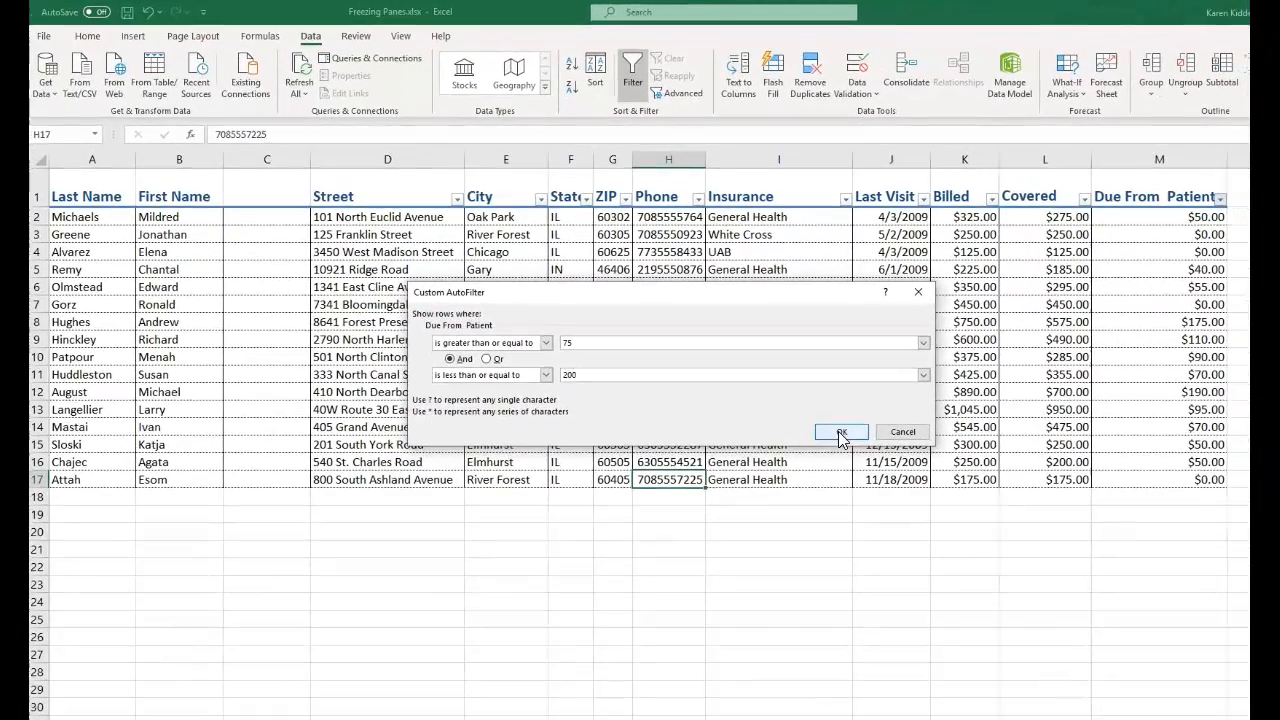
{"action": "left_click", "coordinate": [841, 433]}
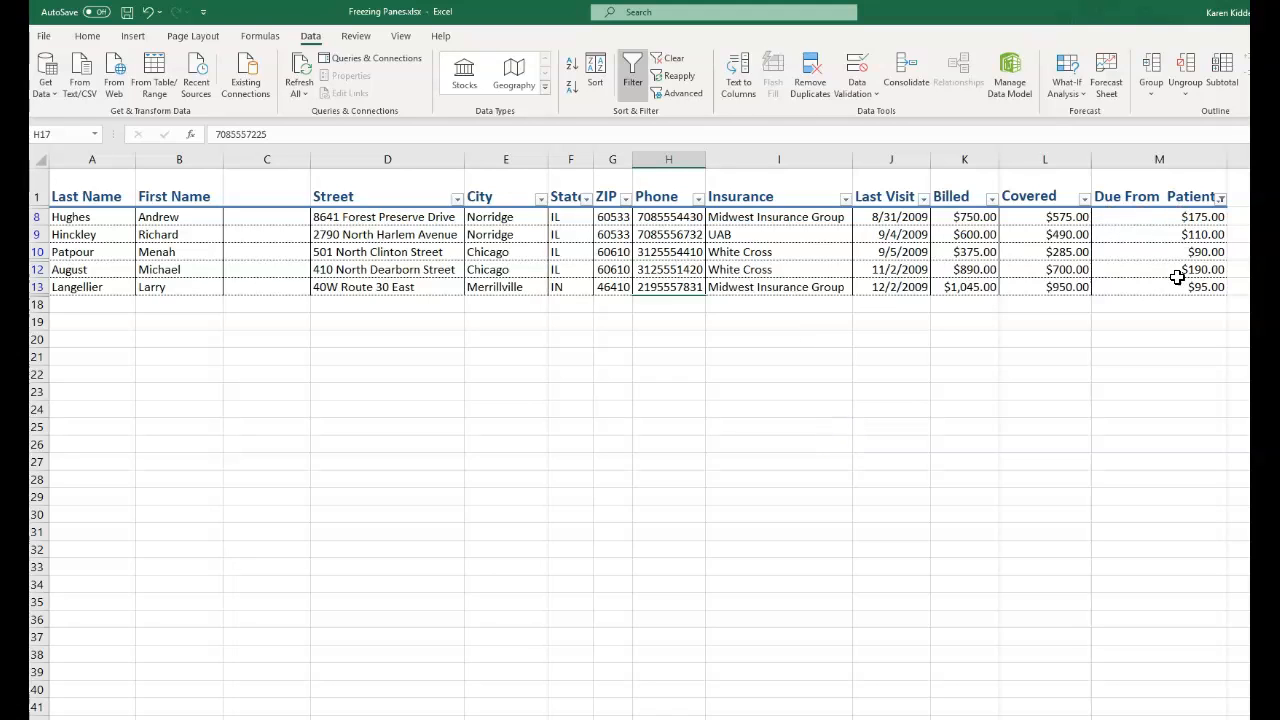
- Clear the filter from the Due From Patient column
{"action": "left_click", "coordinate": [1221, 199]}
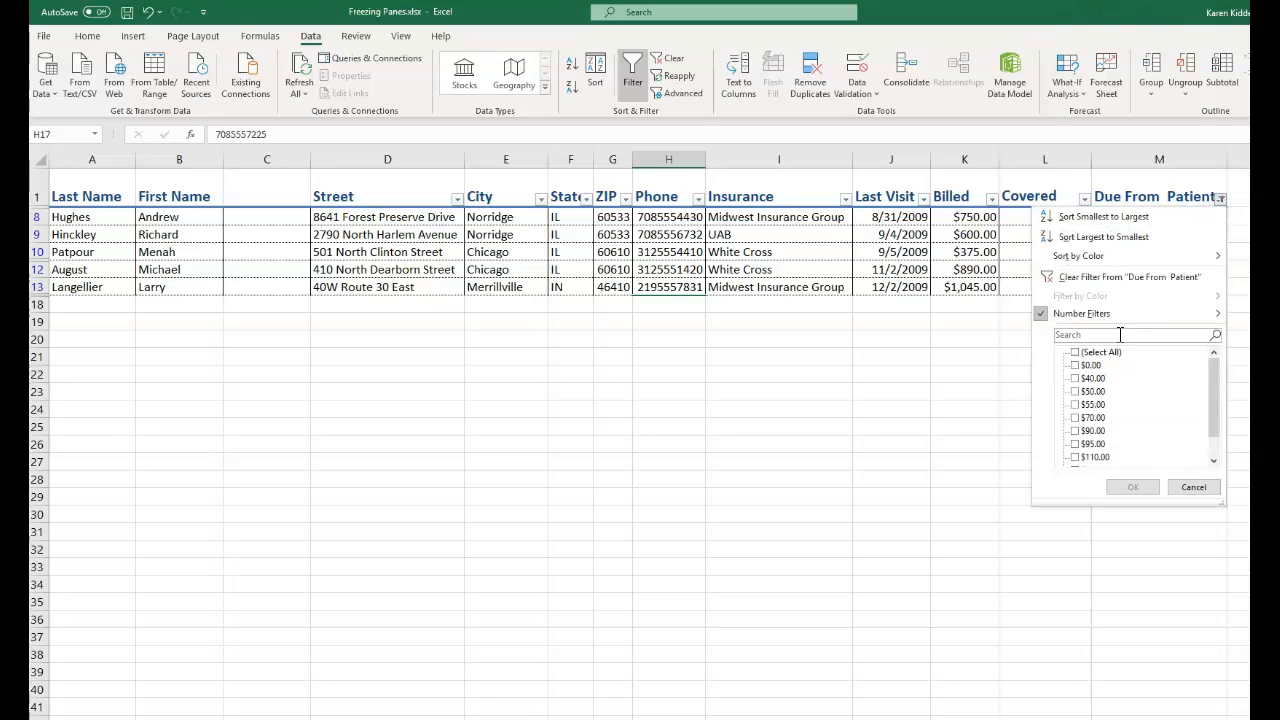
{"action": "left_click", "coordinate": [1120, 276]}
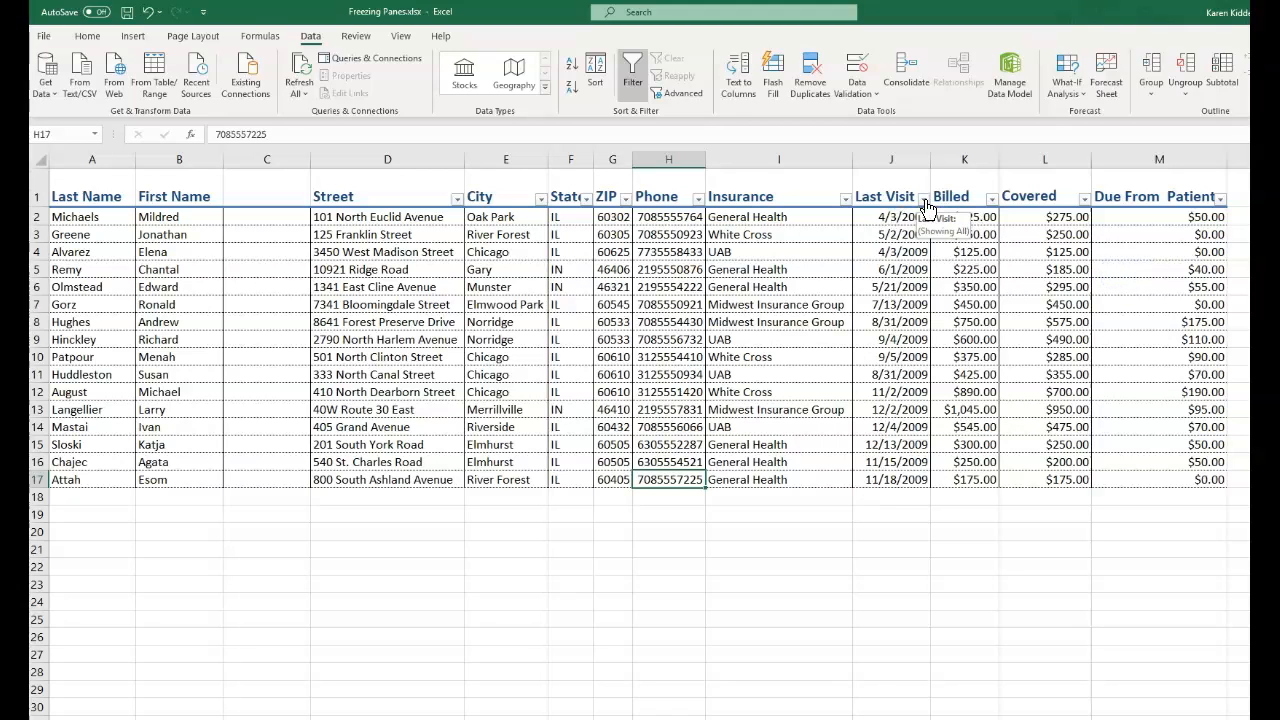
- Compare the date, number and text filter options offered for the Last Visit, Due From Patient and Insurance columns
{"action": "left_click", "coordinate": [925, 201]}
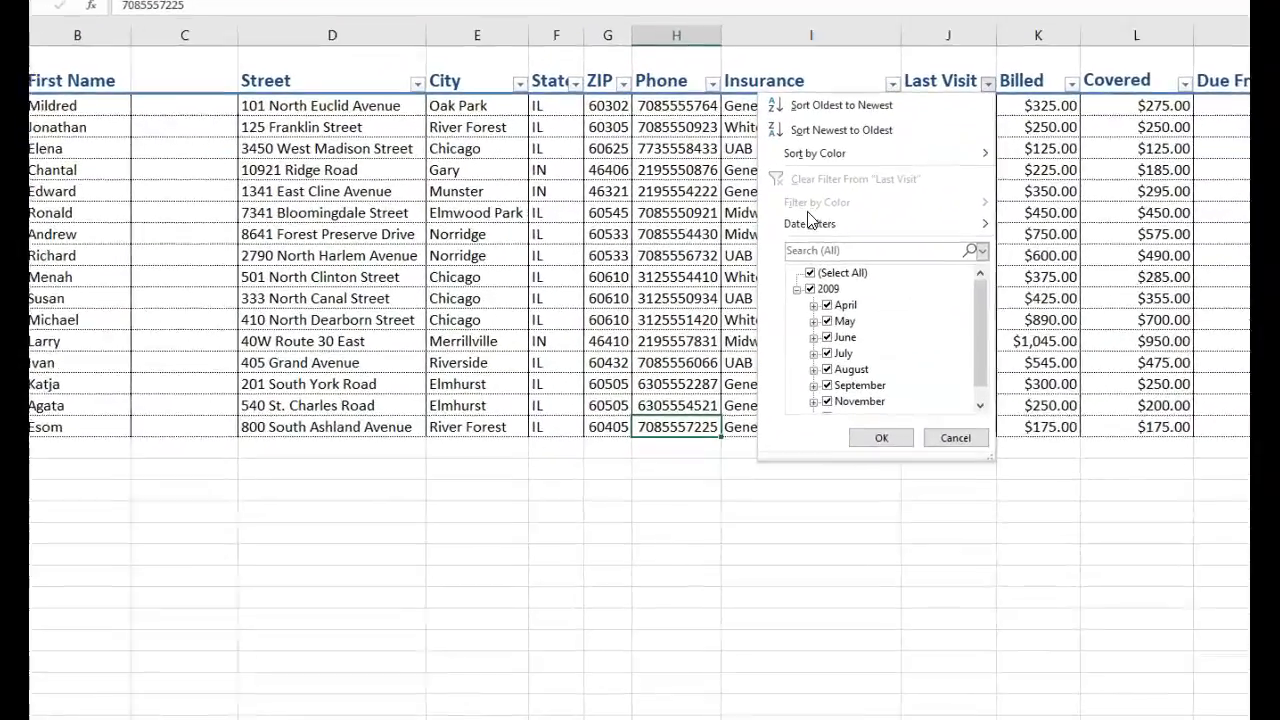
{"action": "mouse_move", "coordinate": [810, 275]}
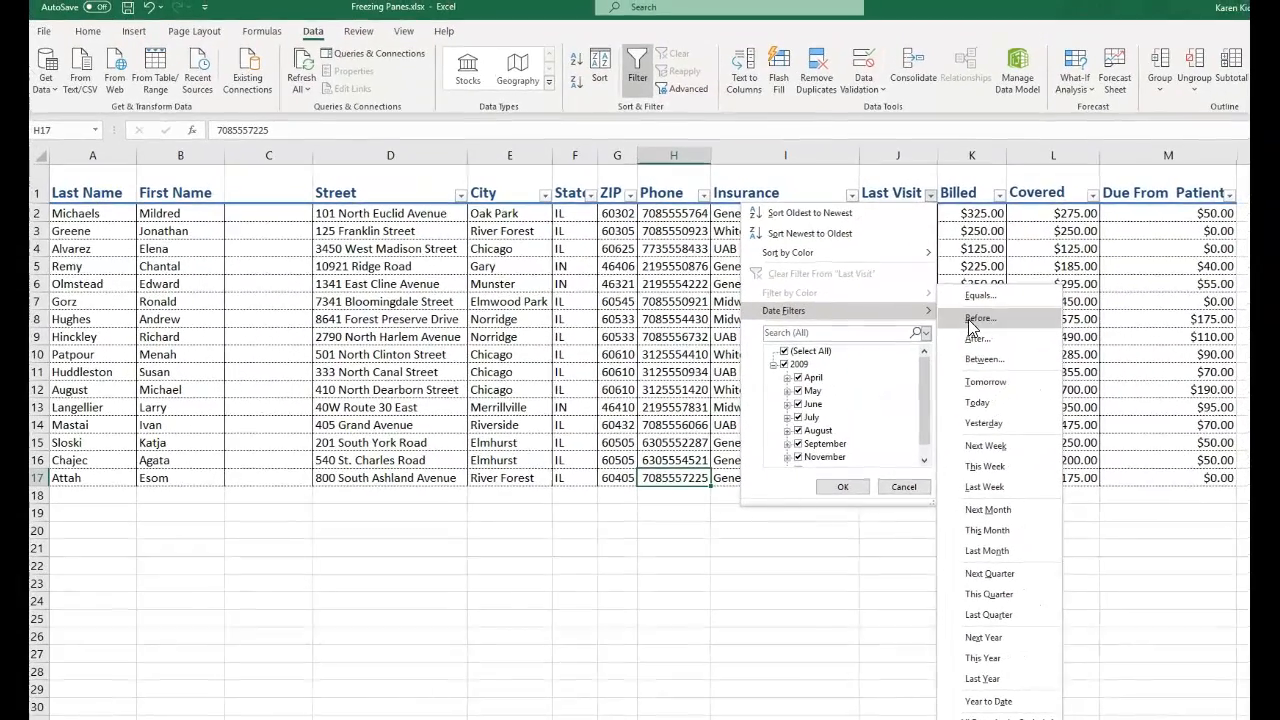
{"action": "left_click", "coordinate": [1229, 194]}
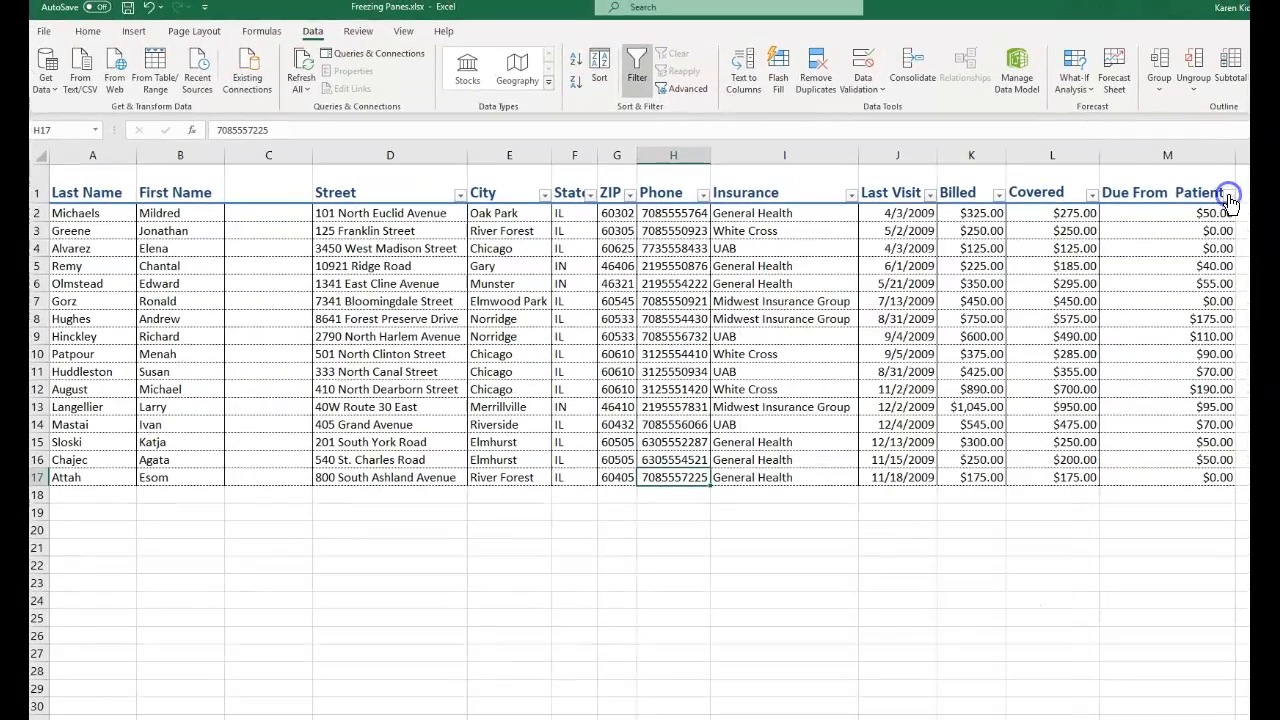
{"action": "left_click", "coordinate": [1229, 194]}
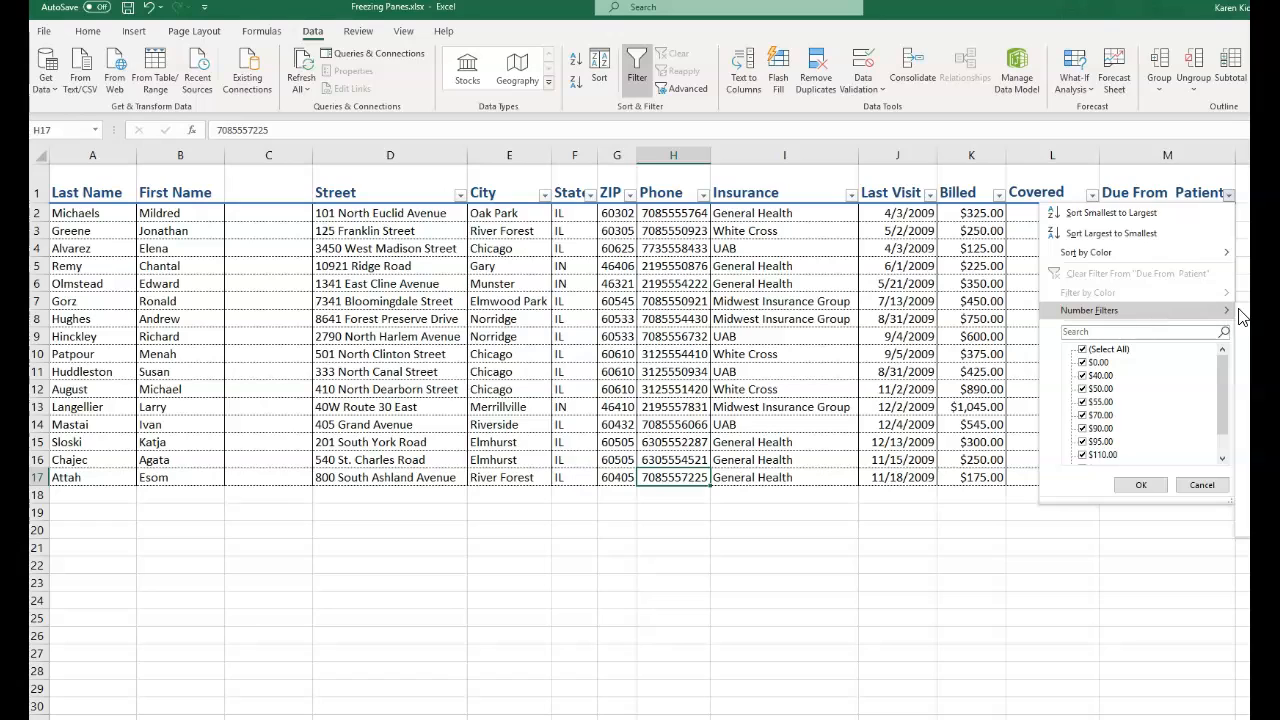
{"action": "left_click", "coordinate": [851, 194]}
{"action": "left_click", "coordinate": [851, 194]}
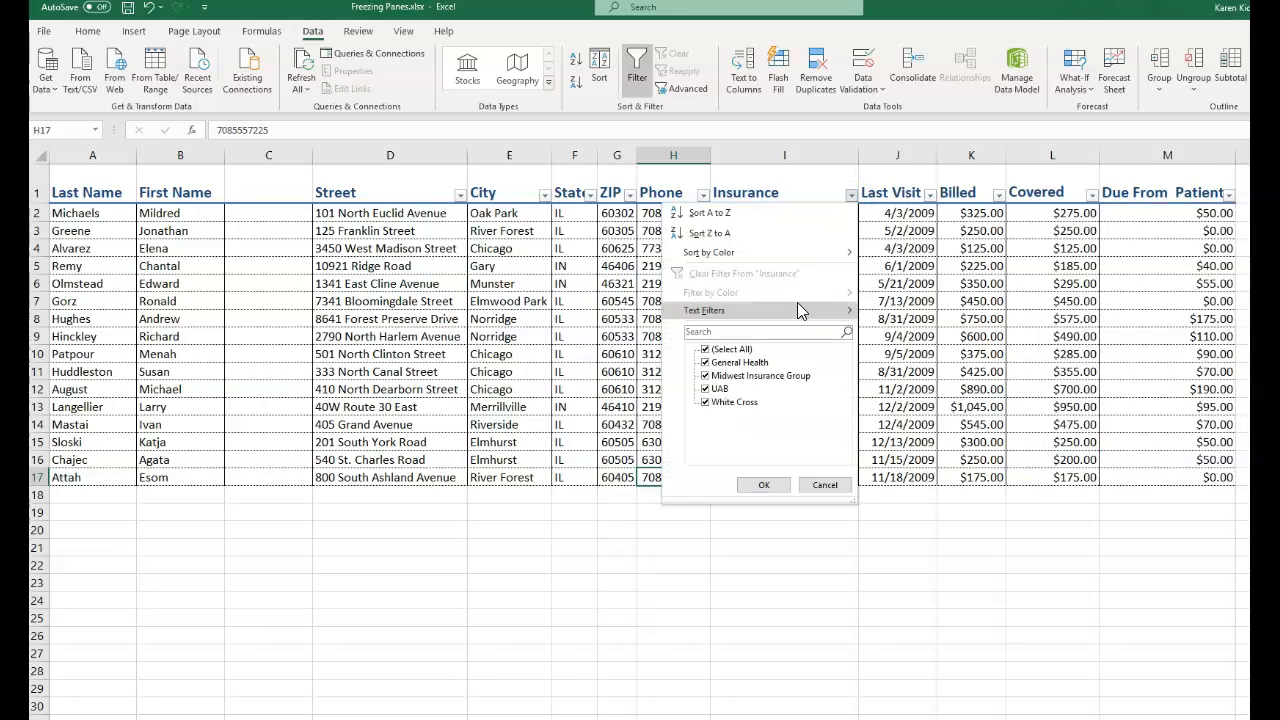
{"action": "mouse_move", "coordinate": [798, 308]}
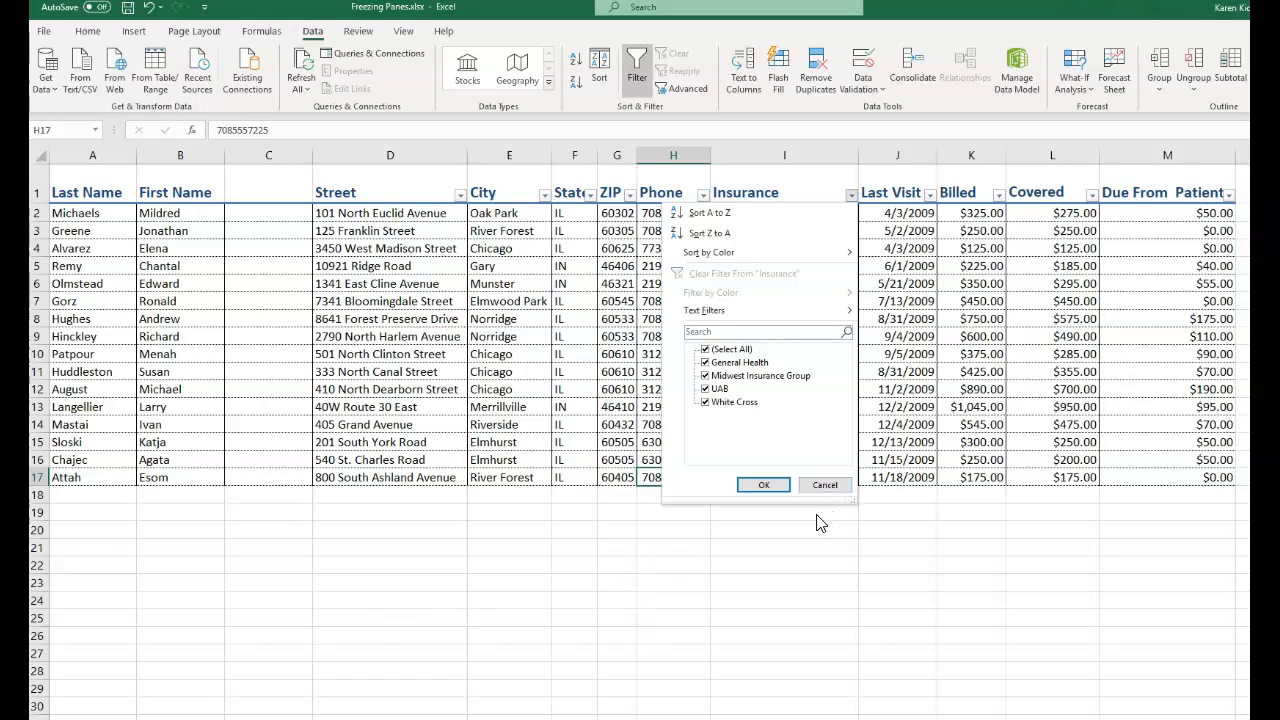
{"action": "left_click", "coordinate": [827, 486]}
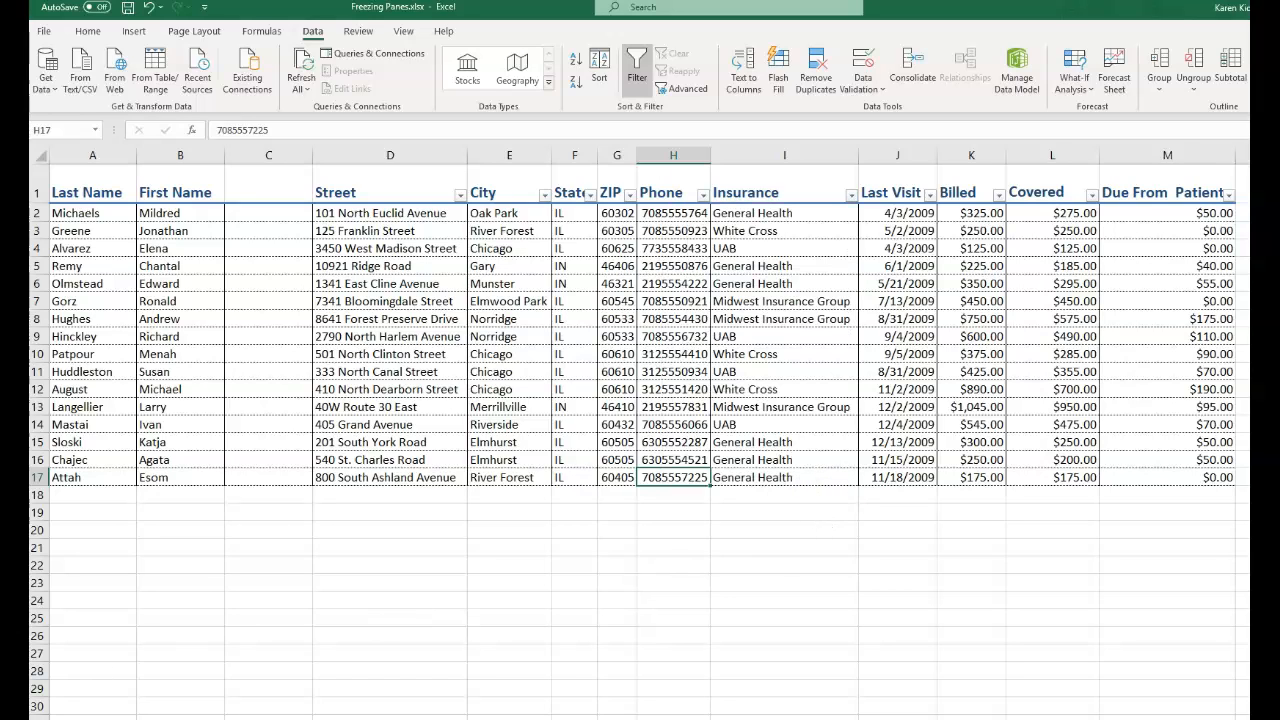